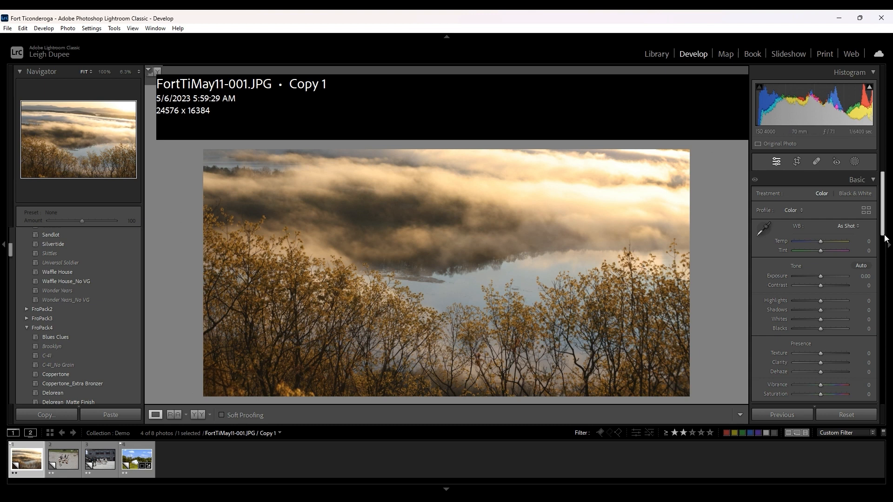
- Enable Remove Chromatic Aberration and profile corrections for the foggy river landscape photo
scroll(880, 235, "down", 5)
left_click_drag(884, 235, 887, 374)
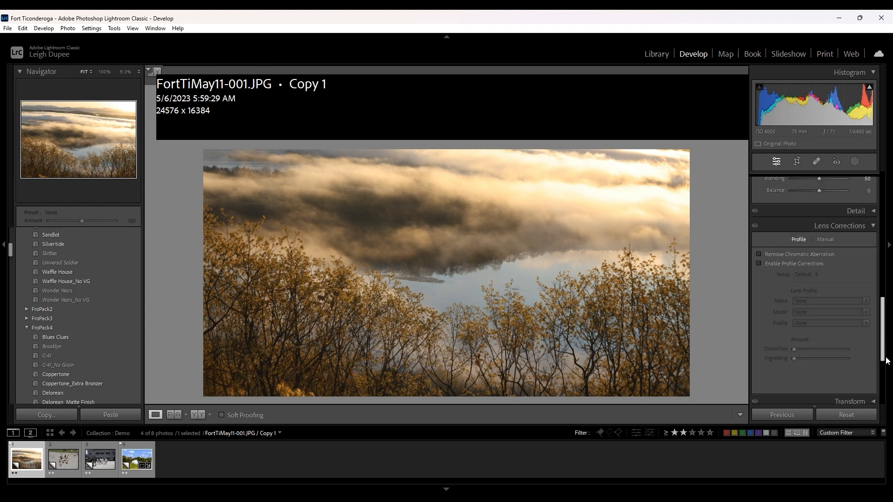
left_click(813, 254)
left_click(805, 264)
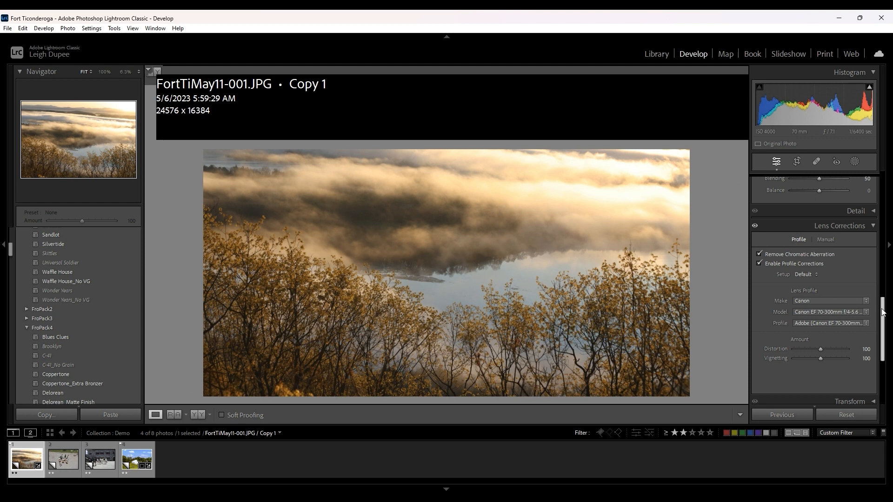
- Reset the Dehaze and Clarity adjustments and set Clarity to +23 and Dehaze to +32
left_click_drag(882, 312, 883, 221)
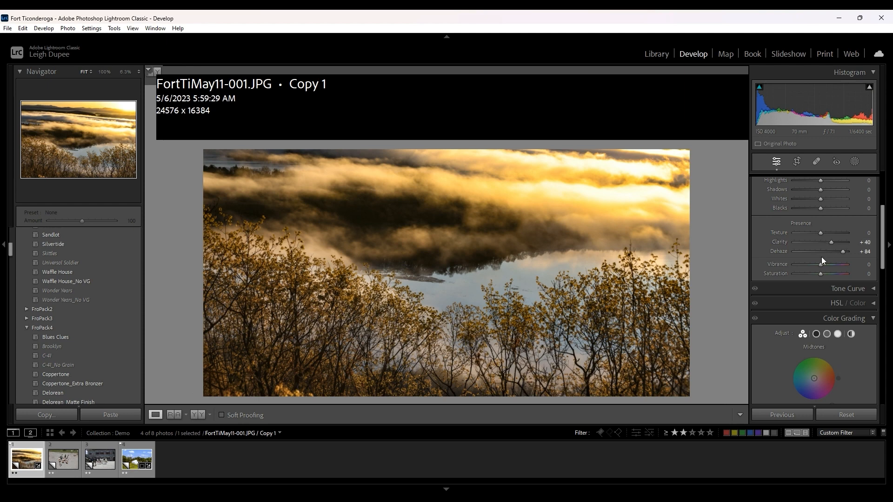
double_click(780, 251)
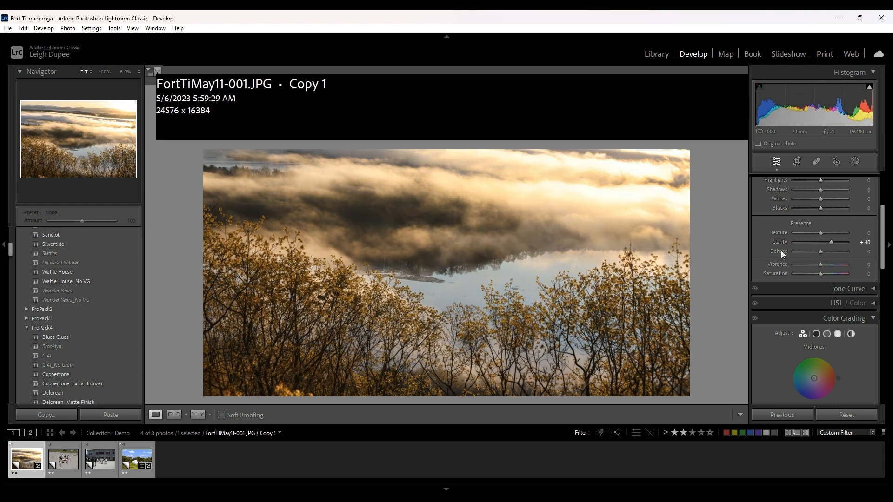
double_click(780, 242)
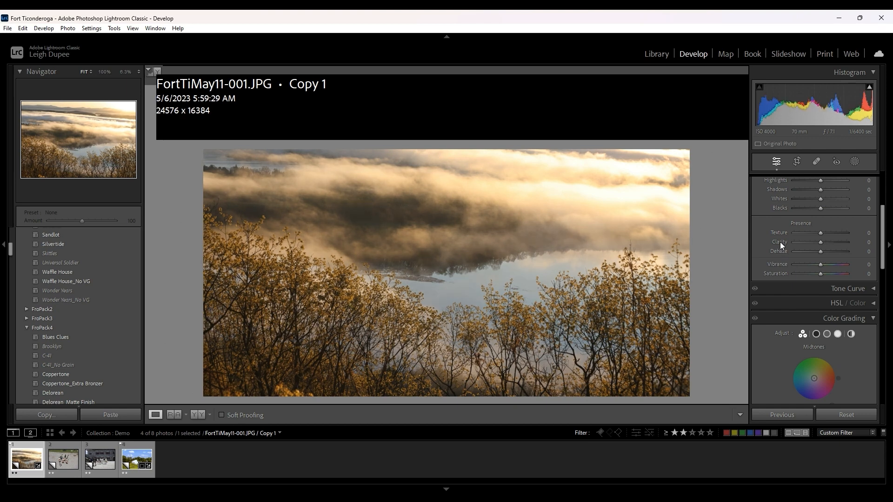
left_click(827, 242)
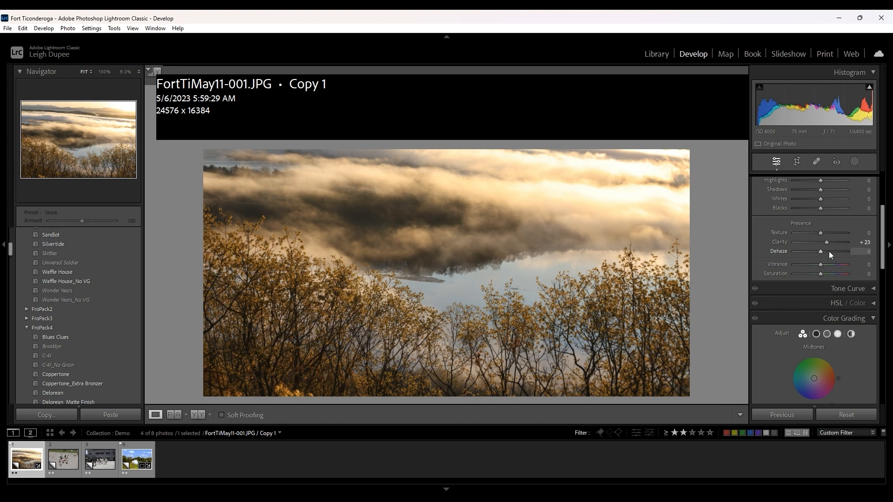
left_click(830, 252)
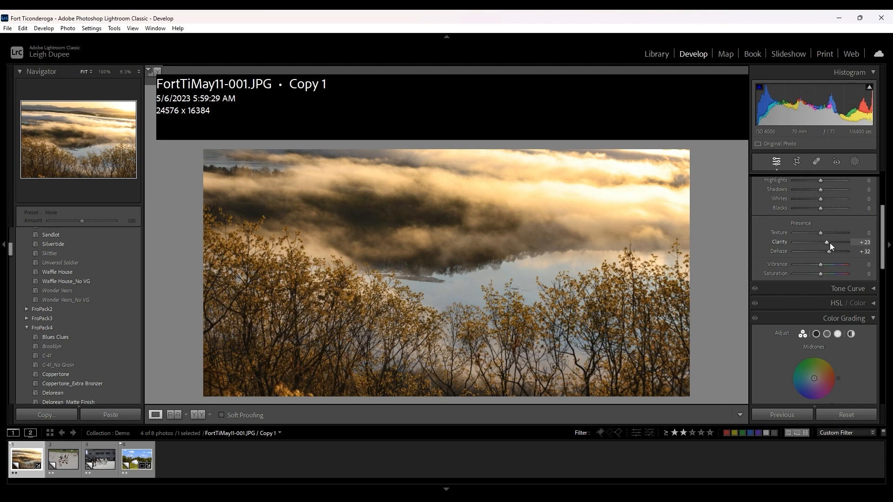
- Set Contrast to +40 and reset all develop adjustments of the landscape photo
scroll(831, 243, "up", 4)
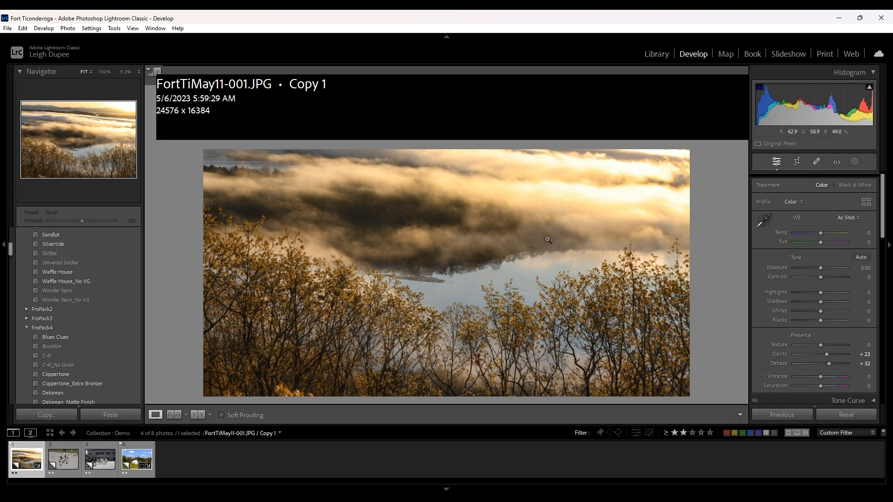
left_click(830, 277)
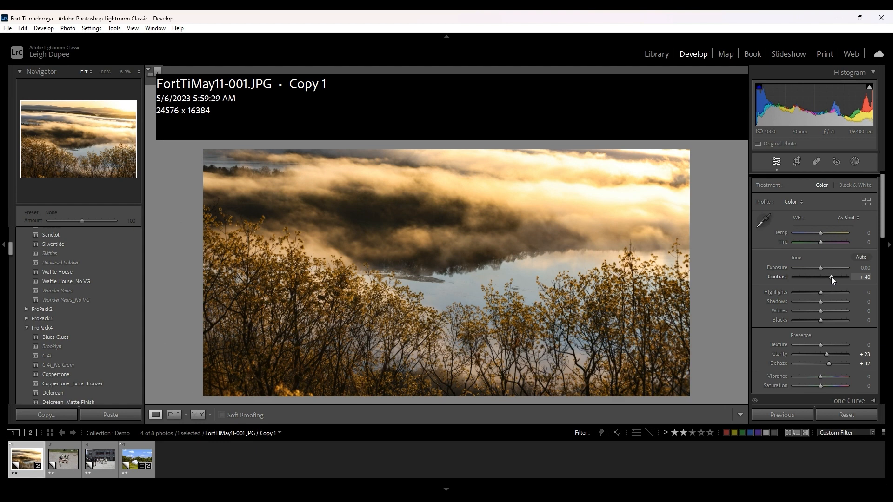
left_click(832, 415)
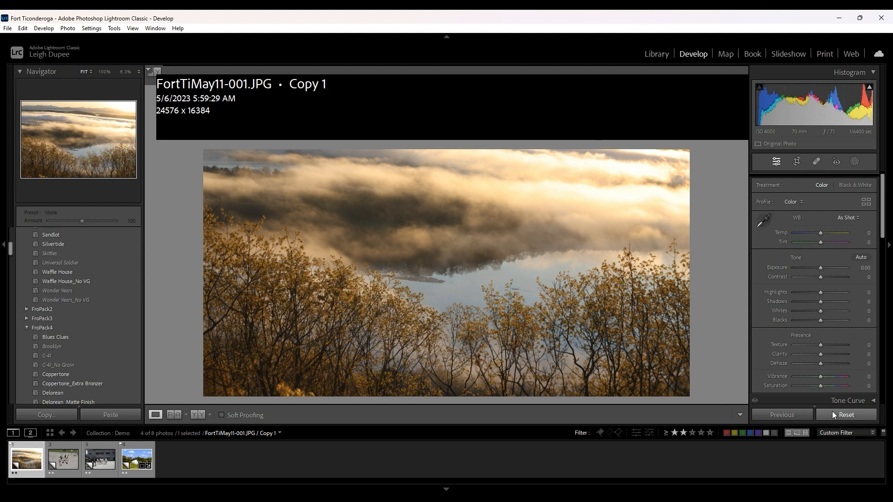
key("period")
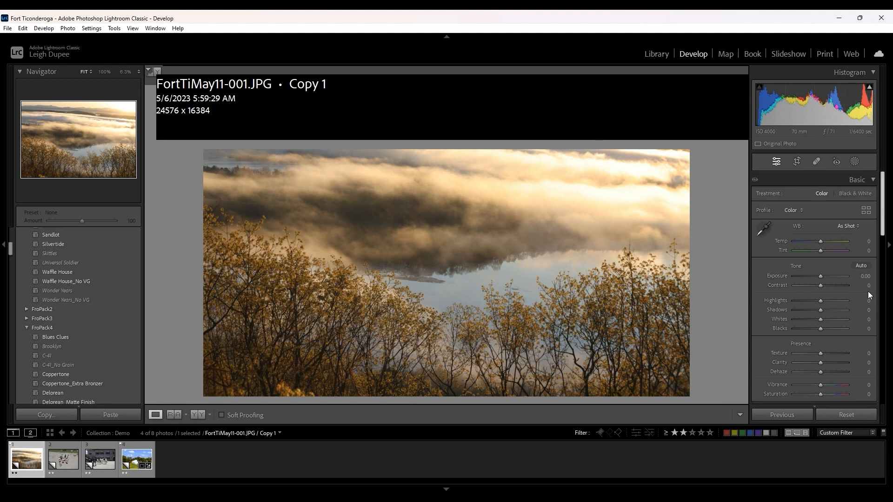
- Turn on Remove Chromatic Aberration and Enable Profile Corrections for the reset landscape photo
scroll(884, 235, "down", 5)
scroll(885, 341, "down", 3)
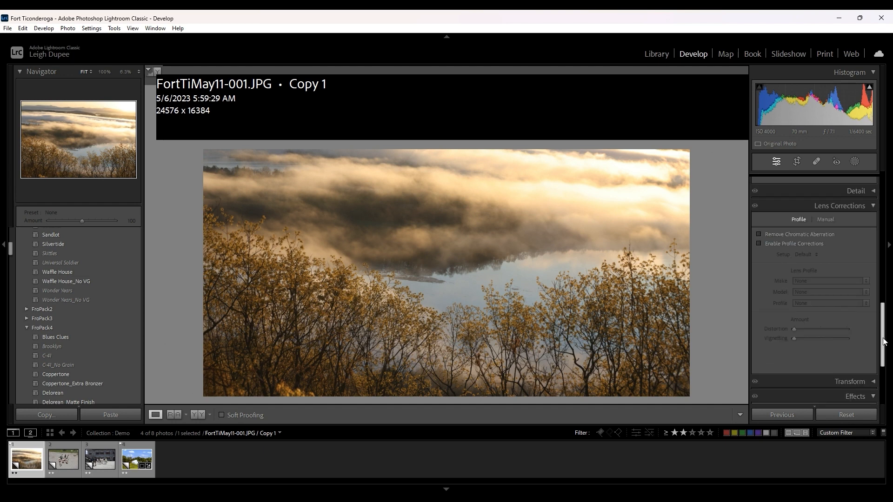
left_click(772, 234)
left_click(772, 244)
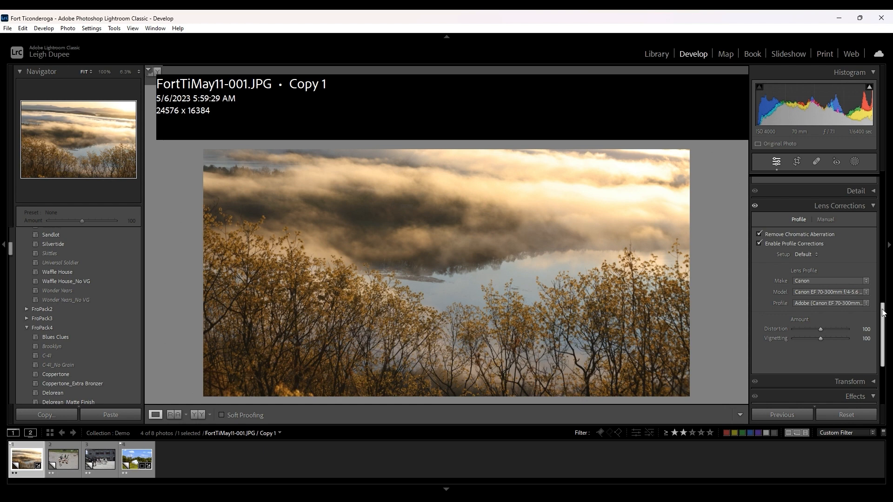
- Set the landscape photo's Contrast to +37 and Exposure to +0.20
left_click_drag(882, 309, 884, 205)
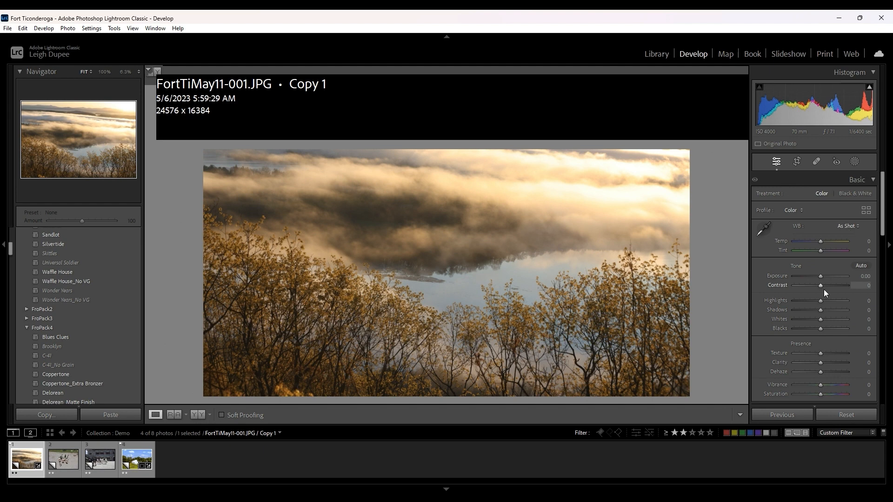
left_click_drag(828, 285, 831, 286)
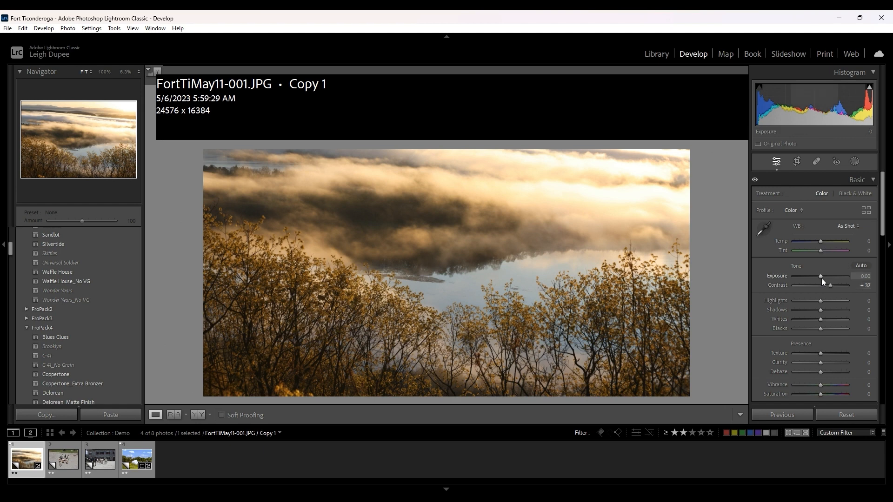
key("Up")
key("Up")
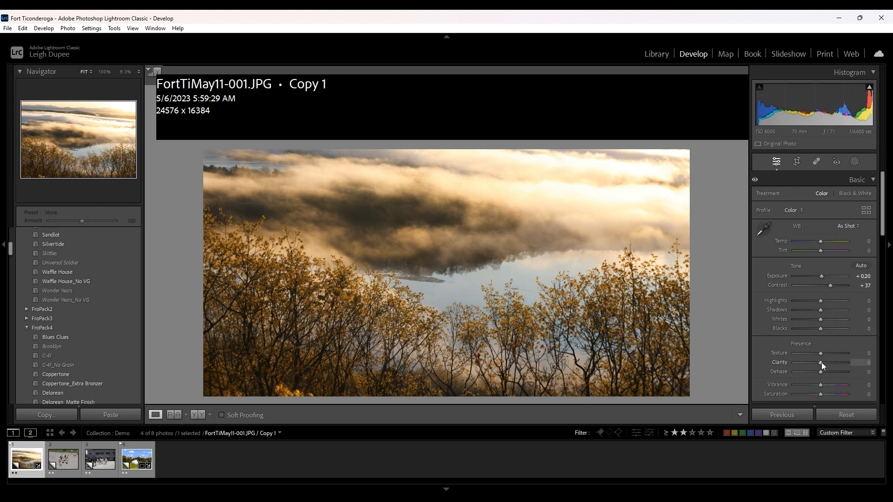
- Set the landscape photo's Clarity to +10 and Dehaze to +20
key("Up")
key("Up")
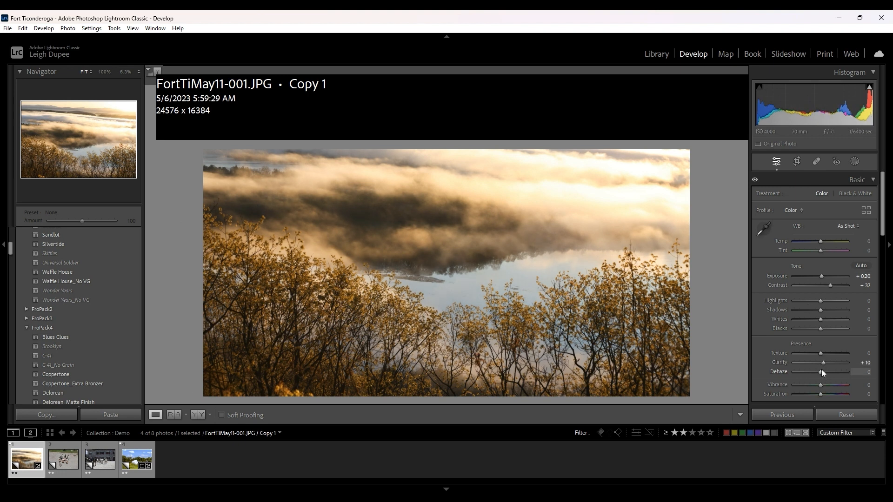
key("Up")
key("Up")
key("Up")
key("Up")
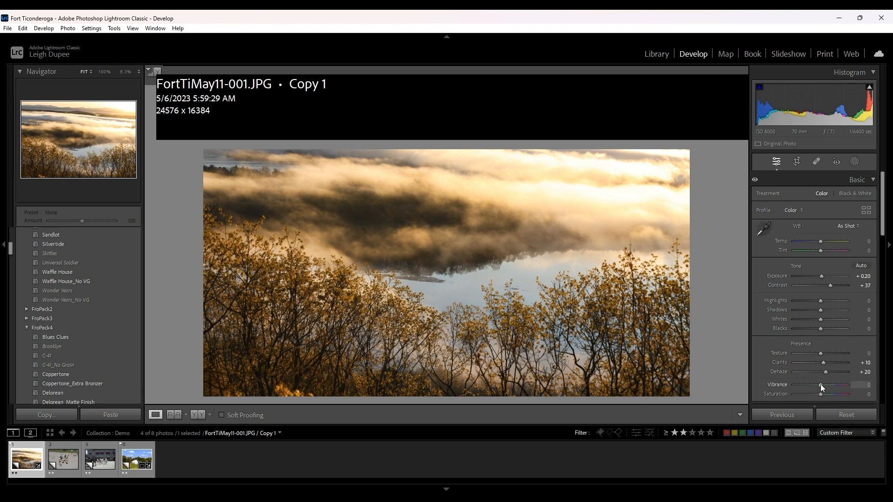
- Try different Vibrance amounts on the landscape photo and set Vibrance to +20
scroll(821, 386, "up", 2)
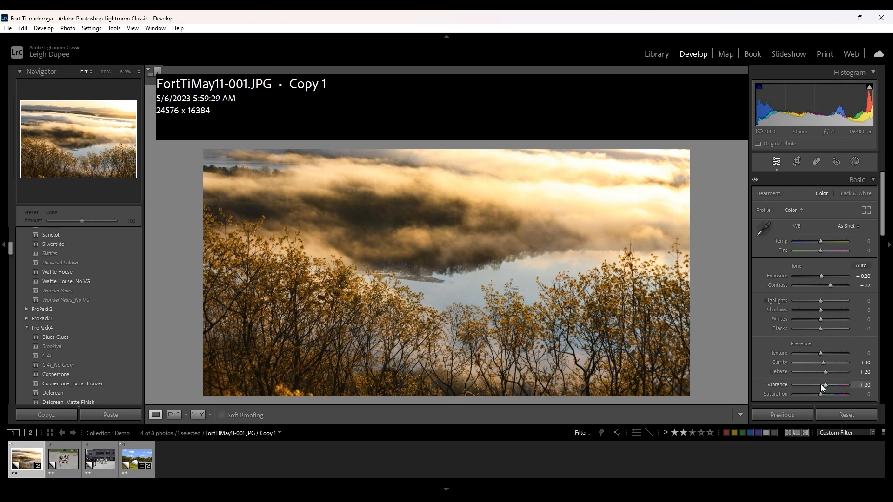
scroll(821, 384, "up", 5)
scroll(820, 385, "down", 2)
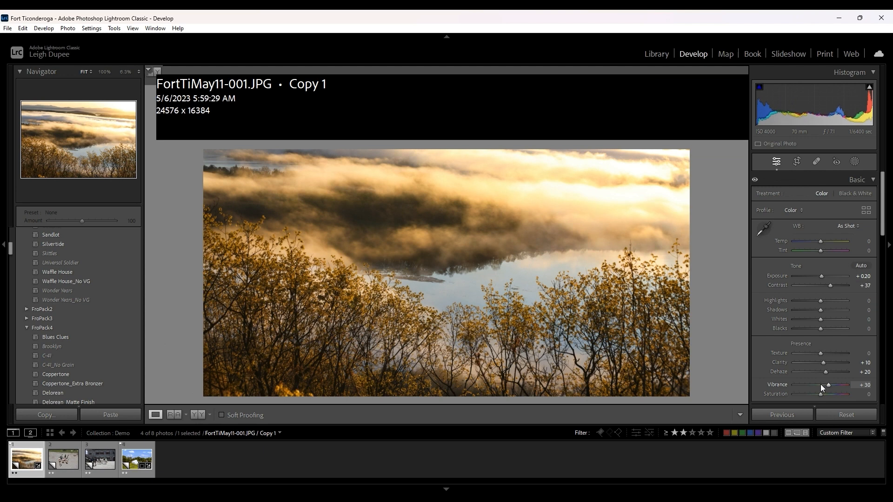
scroll(820, 384, "down", 1)
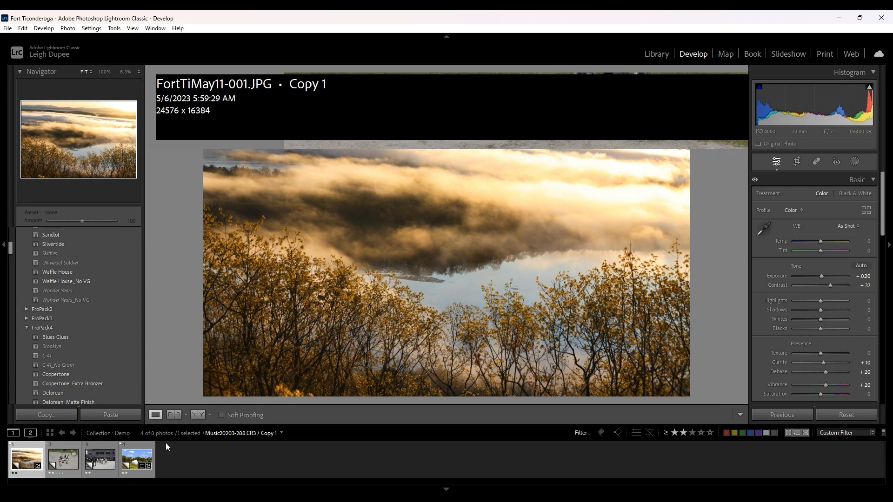
- Switch to the fife and drum group photo Music20203-288.CR3 and set its Contrast to +32
key("Right")
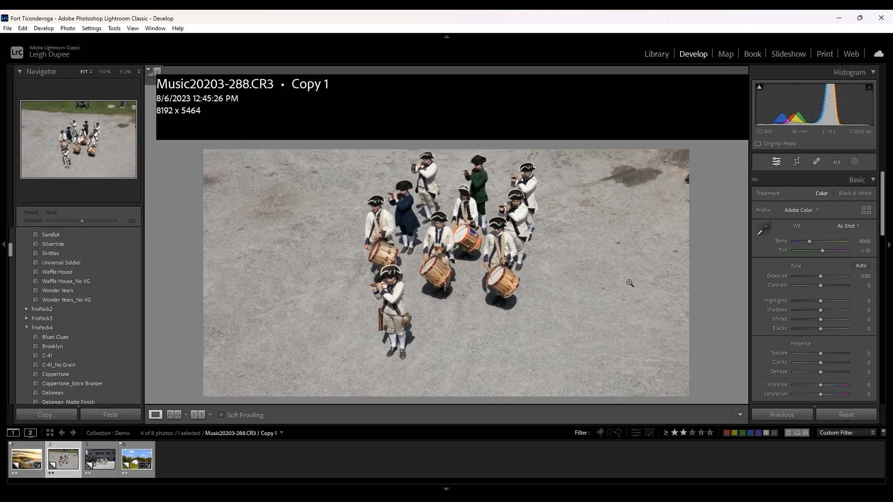
left_click(829, 284)
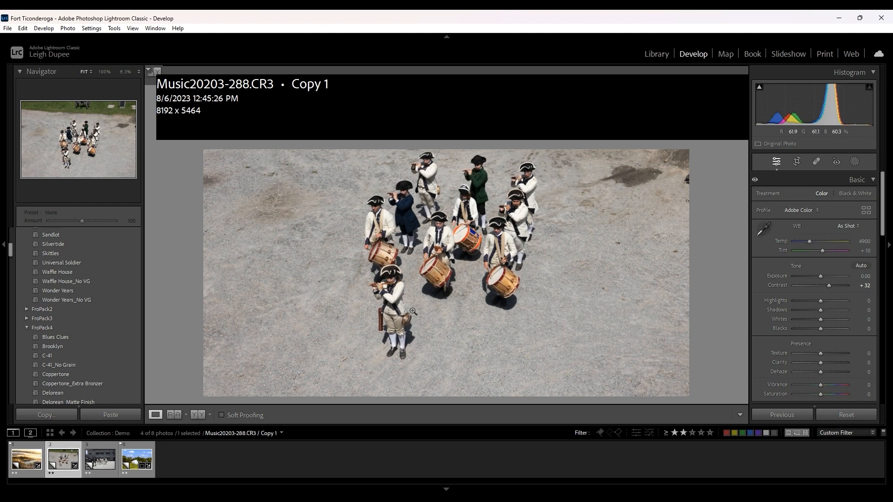
- Return to the landscape photo FortTiMay11-001.JPG and lower Whites to -100 using the clipping preview
left_click(33, 462)
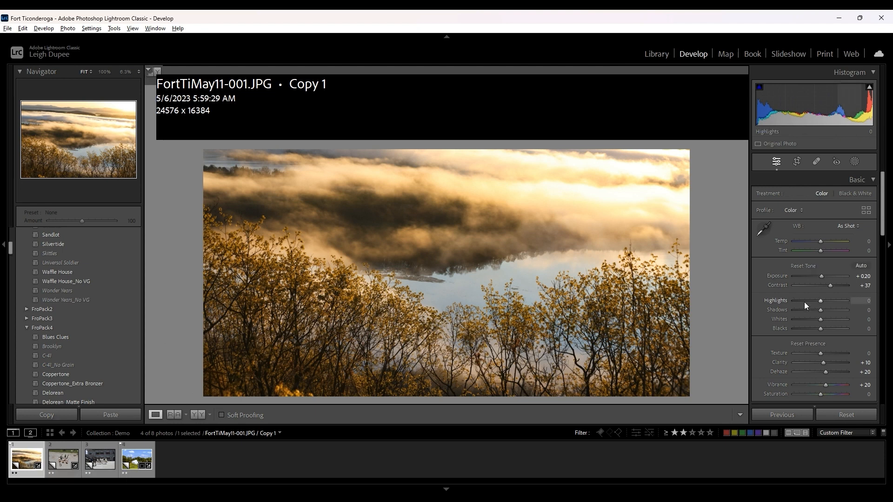
left_click(821, 300, "alt")
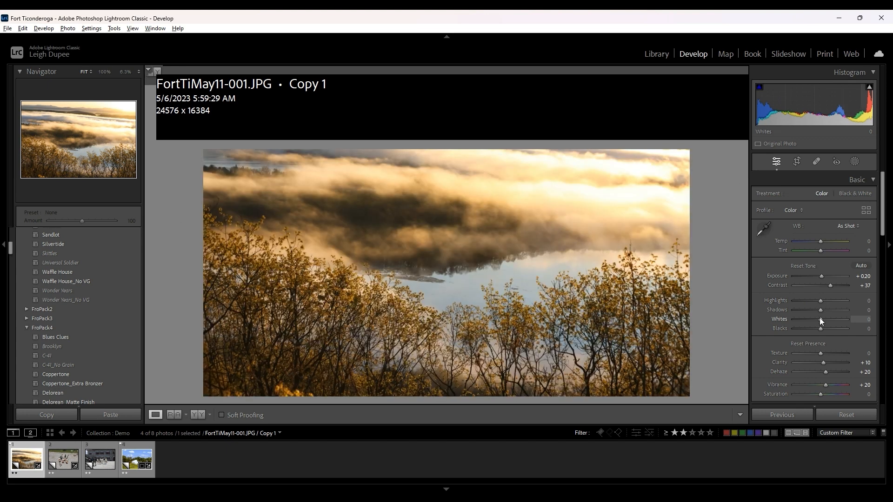
left_click(820, 319, "alt")
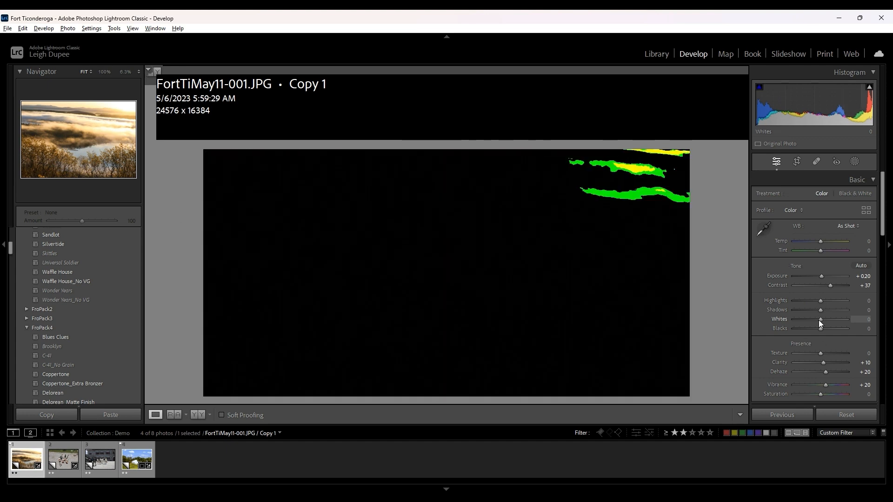
left_click_drag(819, 320, 790, 319)
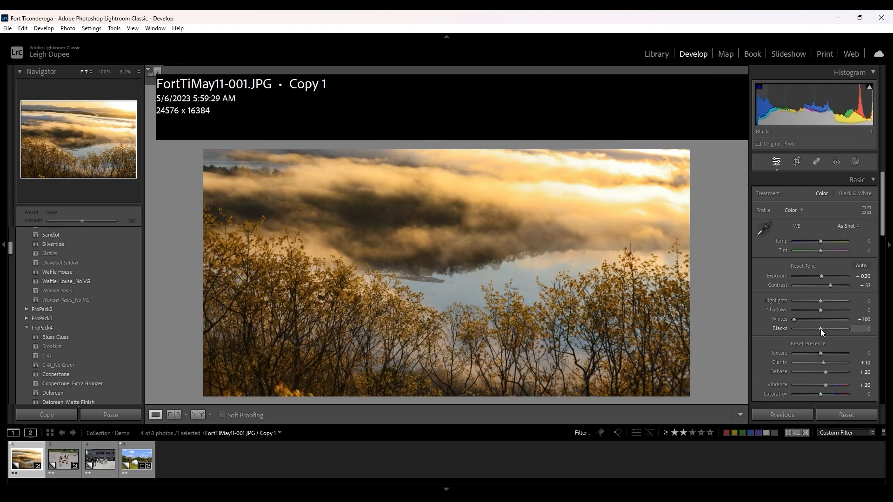
- Try raising and lowering Blacks on the landscape photo with the clipping preview, and set Blacks to -40
left_click(820, 329, "alt")
left_click_drag(821, 328, 845, 329)
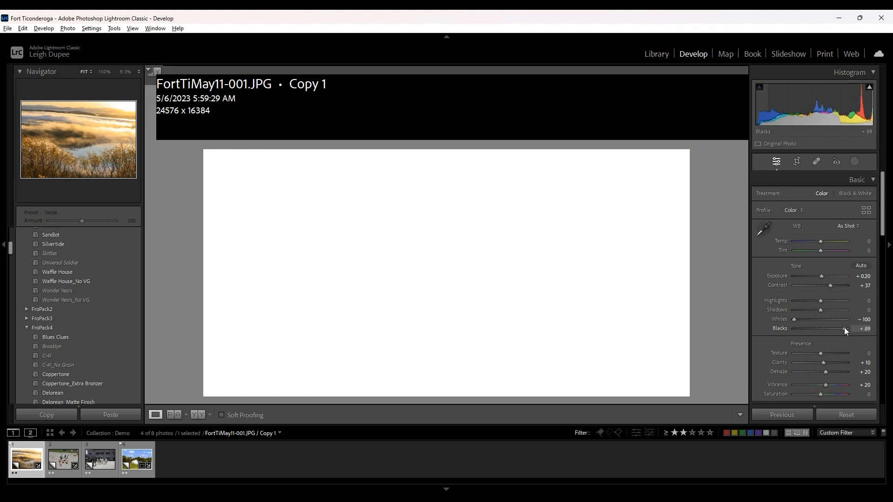
left_click_drag(844, 327, 801, 328)
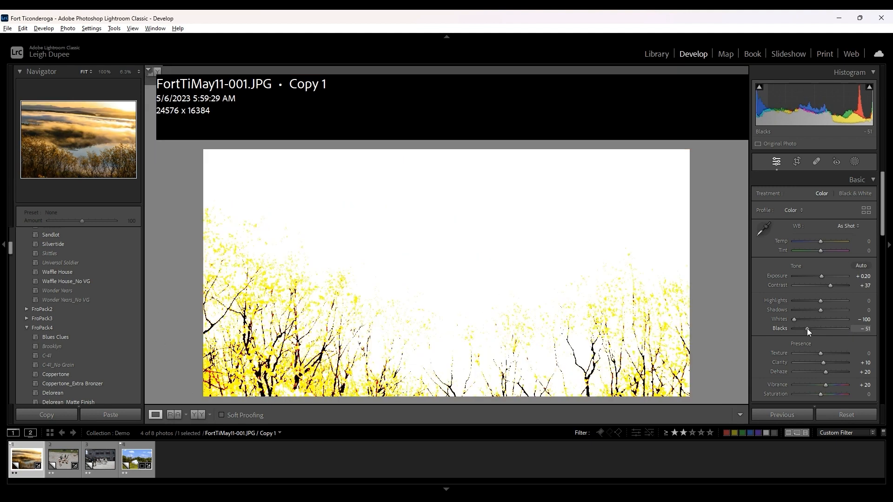
left_click_drag(807, 328, 811, 328)
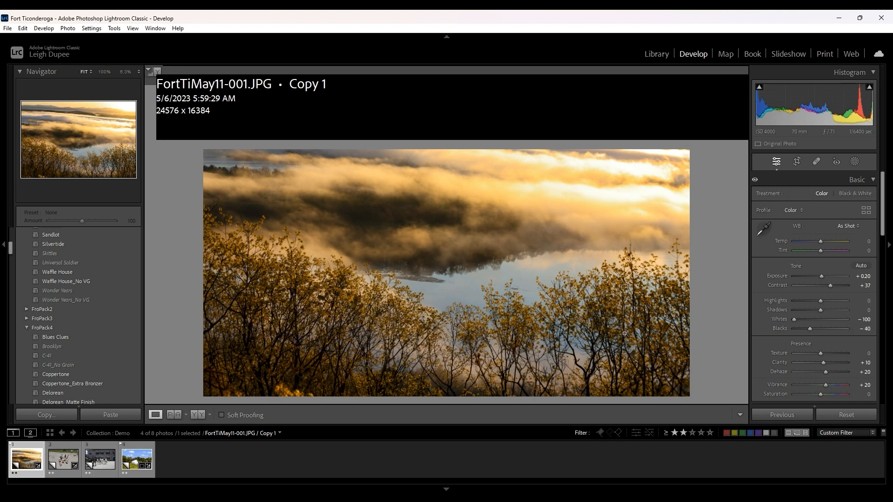
- In the fife and drum photo, color grade the shadows toward blue and the highlights toward yellow
left_click(74, 465)
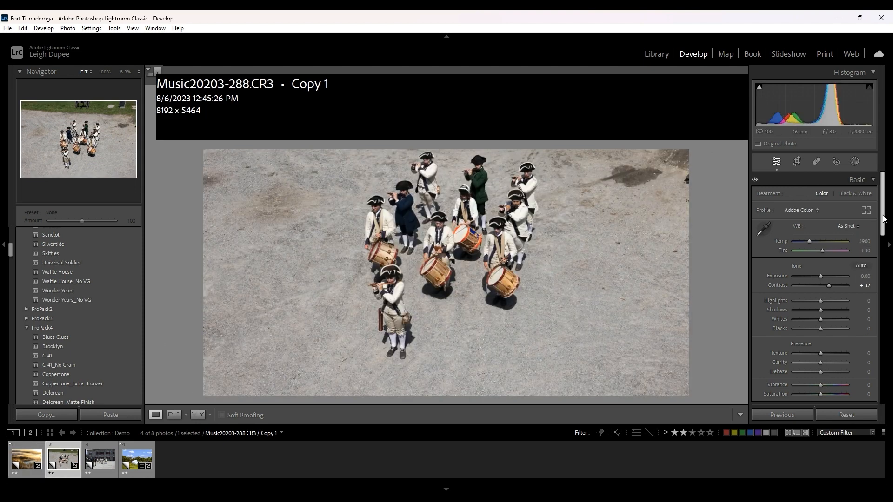
left_click_drag(883, 221, 892, 274)
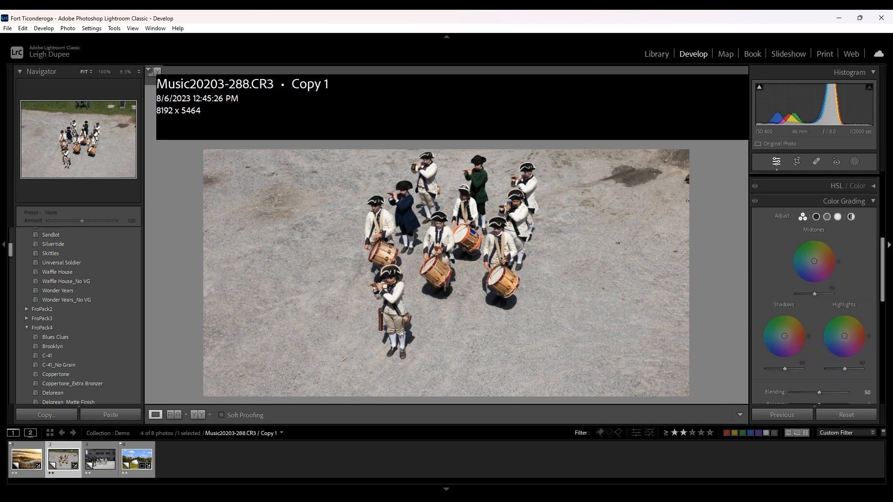
key("alt")
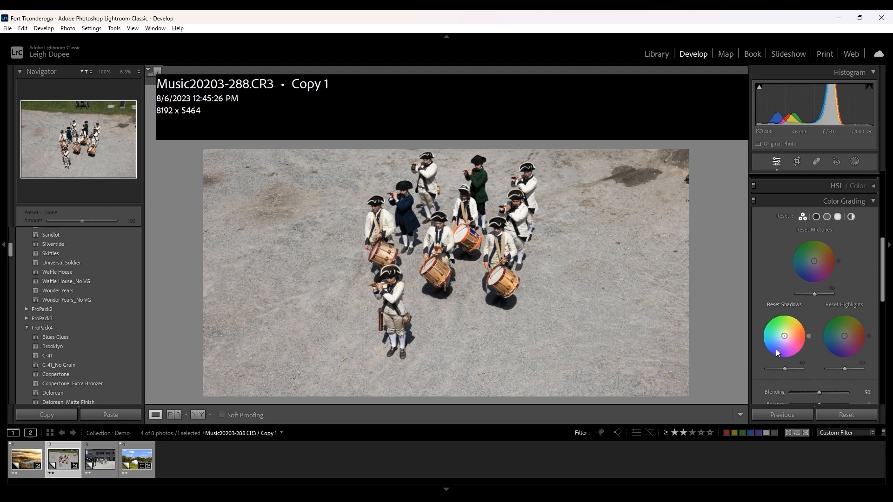
left_click(776, 349, "alt")
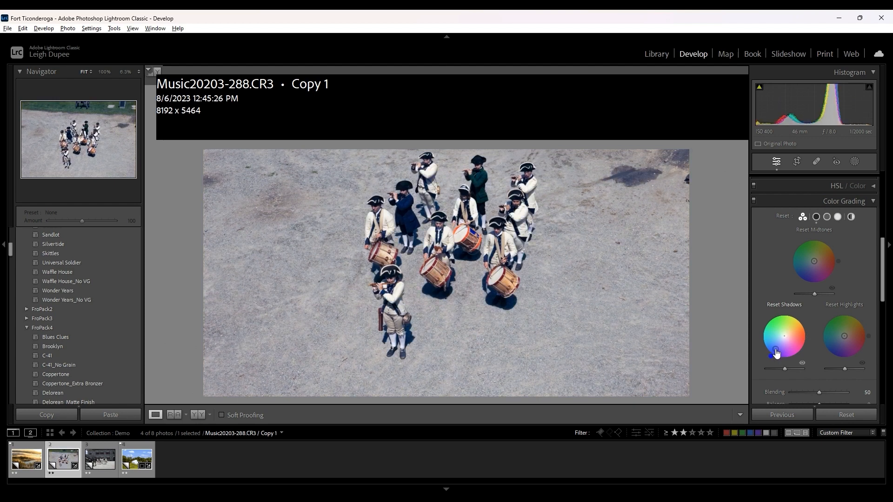
left_click(853, 326, "alt")
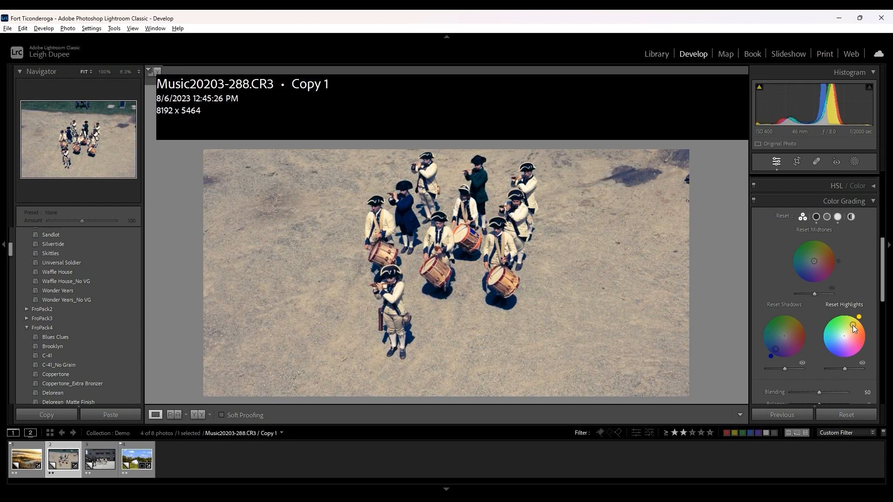
- Compare the fife and drum photo with its color grading off and on, and reset the shadows and highlights grading
left_click(756, 203)
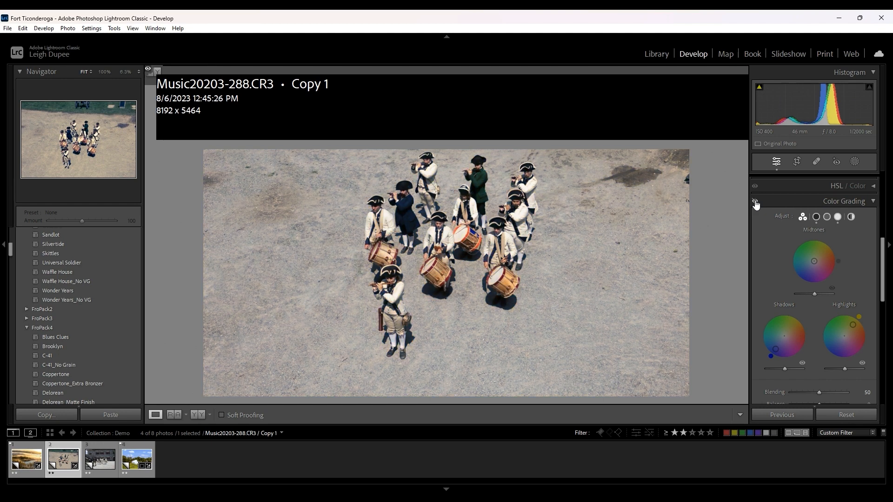
left_click(756, 203)
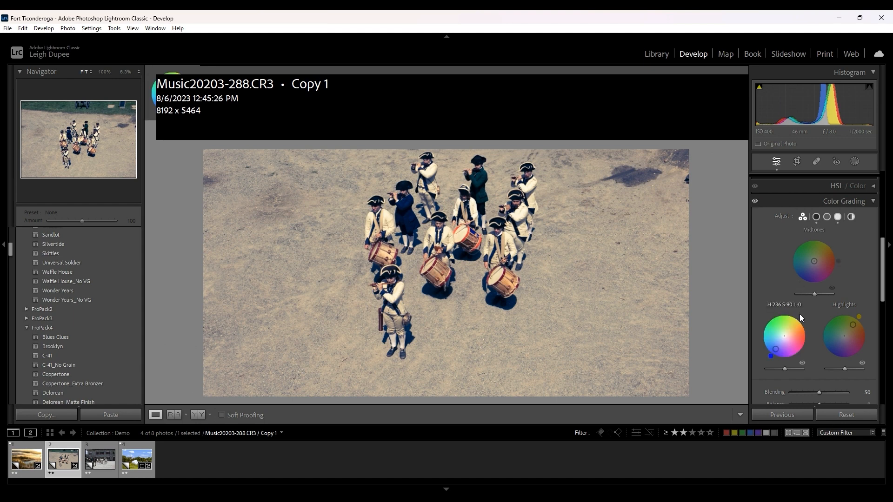
double_click(785, 339)
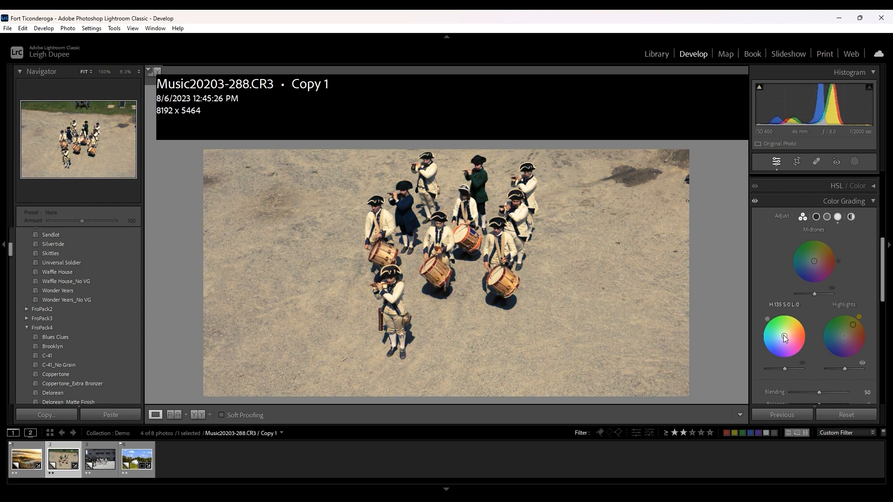
double_click(845, 337)
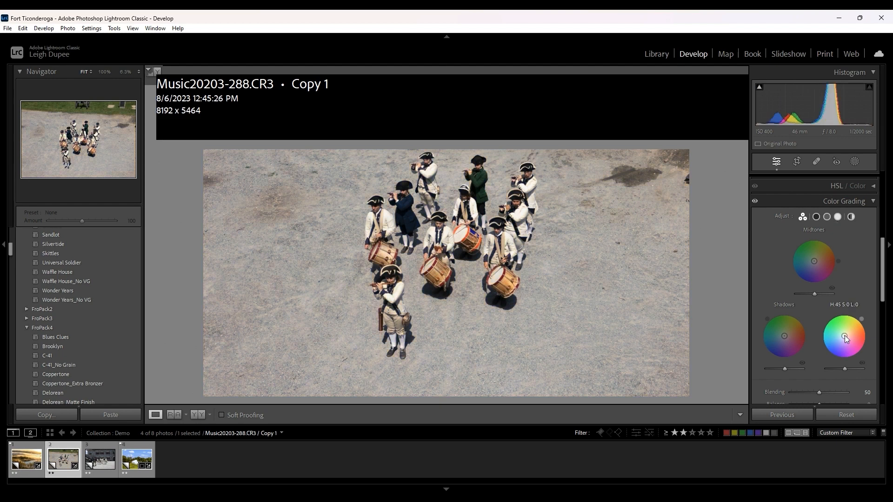
- Set the fife and drum photo's Vibrance to +15
scroll(752, 273, "up", 5)
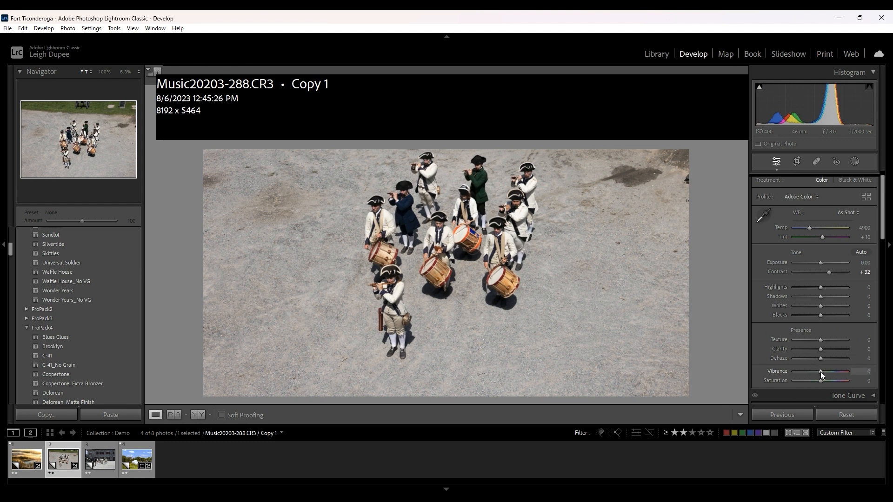
key("Up")
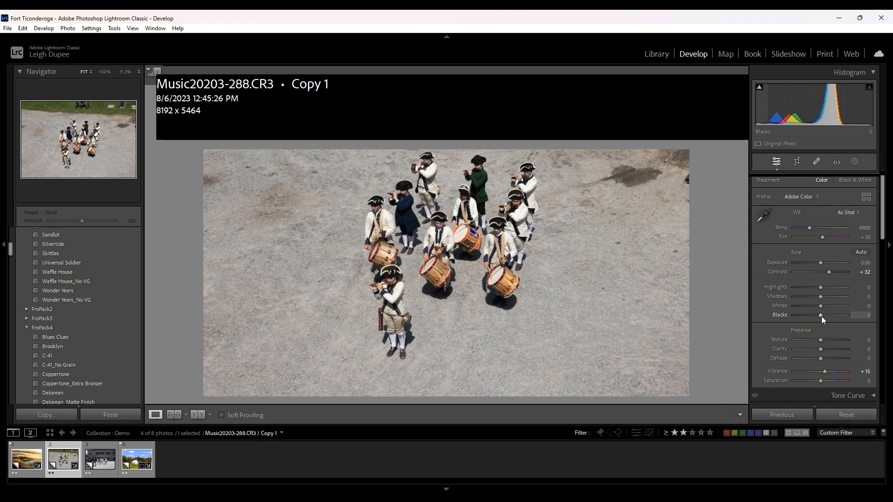
- Try Contrast +47 and Exposure +0.20 on the fife and drum photo, and reset both to zero
left_click(832, 272)
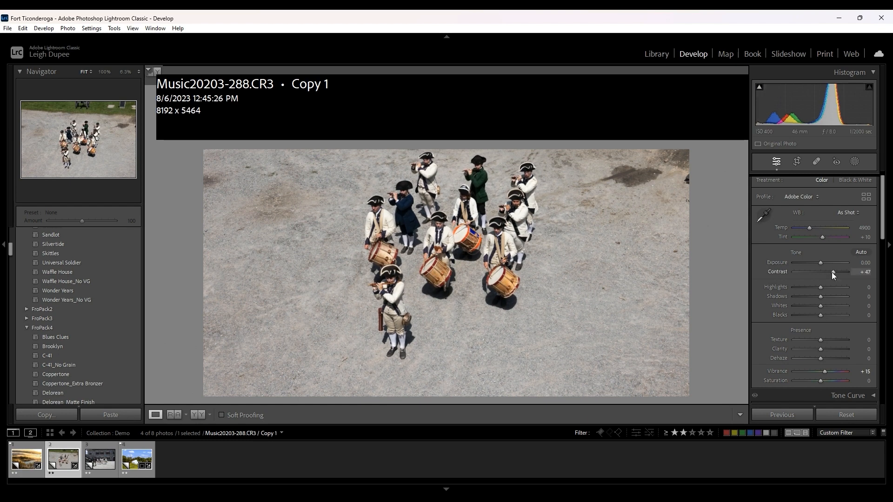
key("comma")
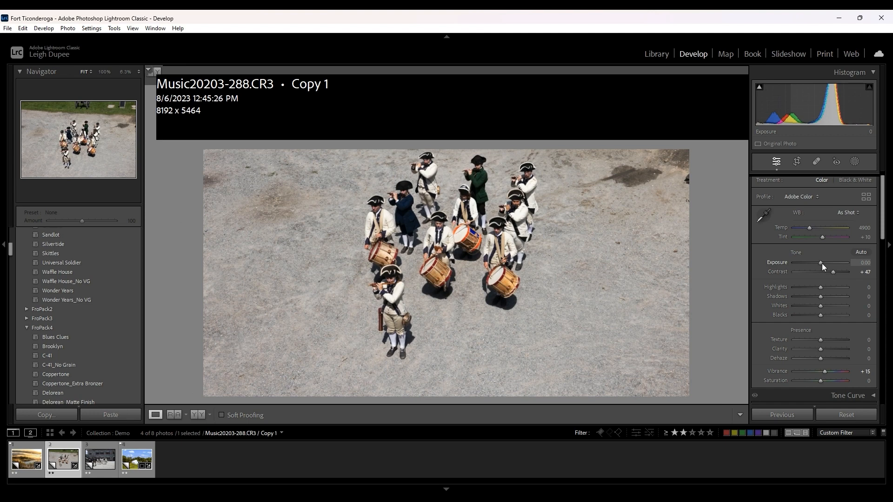
key("equal")
key("equal")
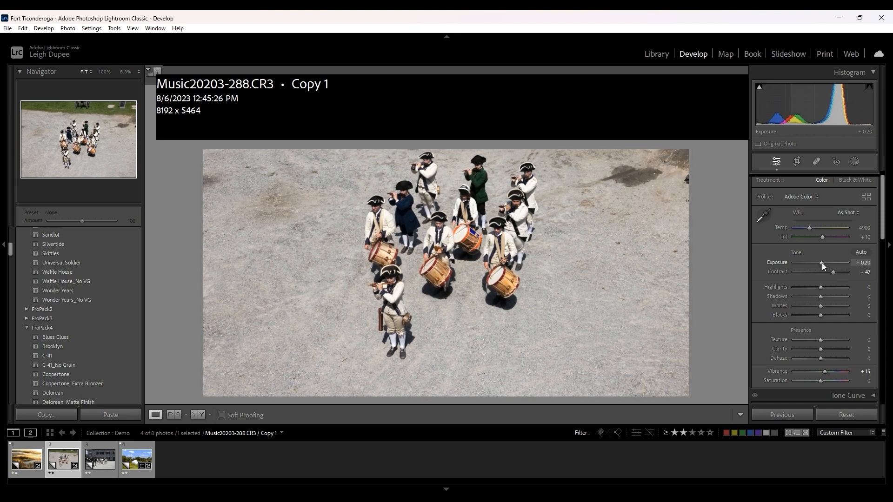
double_click(777, 272)
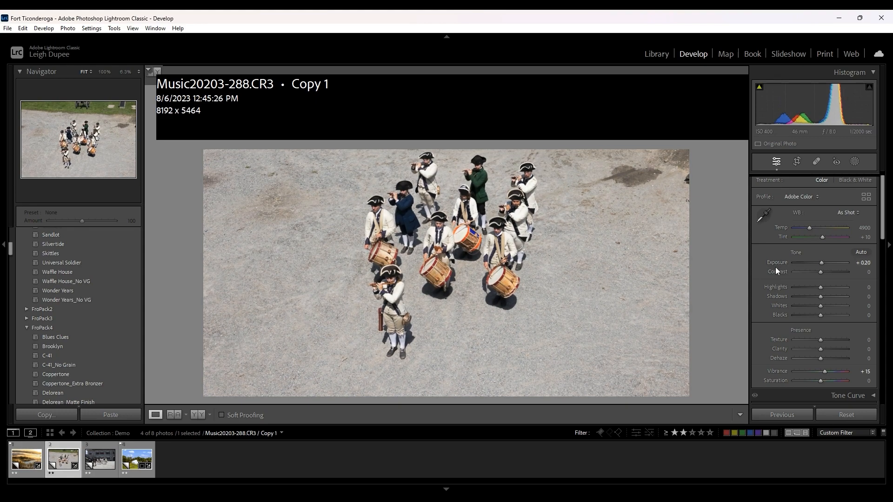
double_click(775, 262)
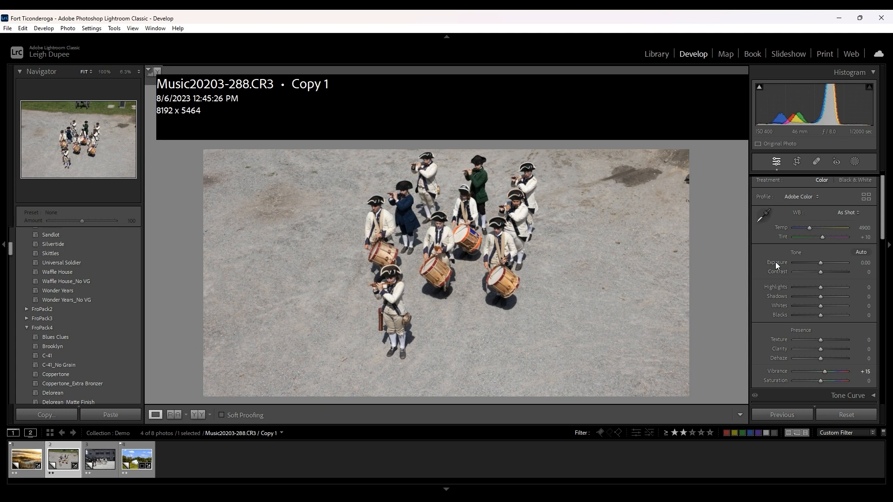
- Set the fife and drum photo's Contrast to +44 and Exposure to +0.10
left_click(833, 271)
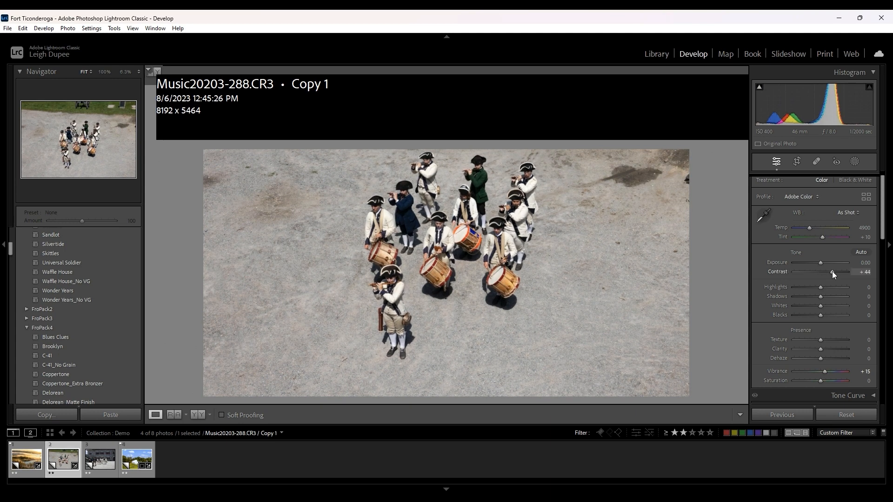
key("comma")
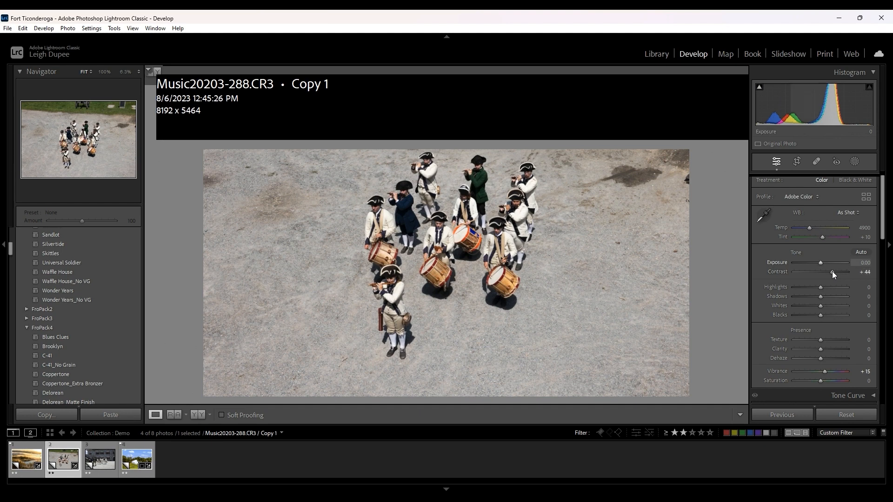
key("equal")
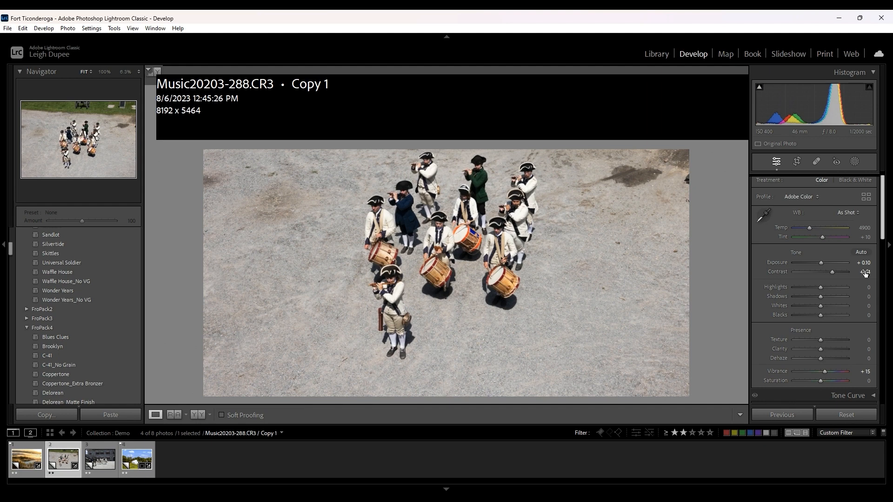
- Hide the adjustment controls to enlarge the photo, look through the develop presets, and show the controls again
left_click(888, 251)
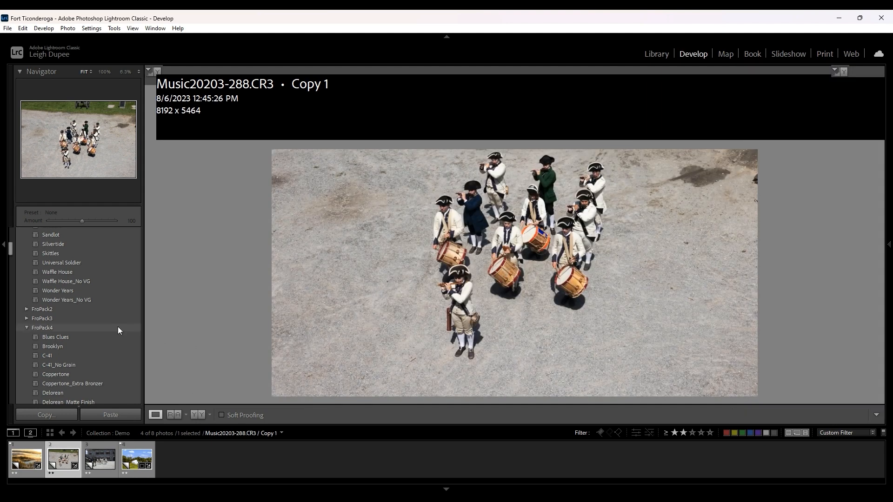
scroll(114, 312, "down", 6)
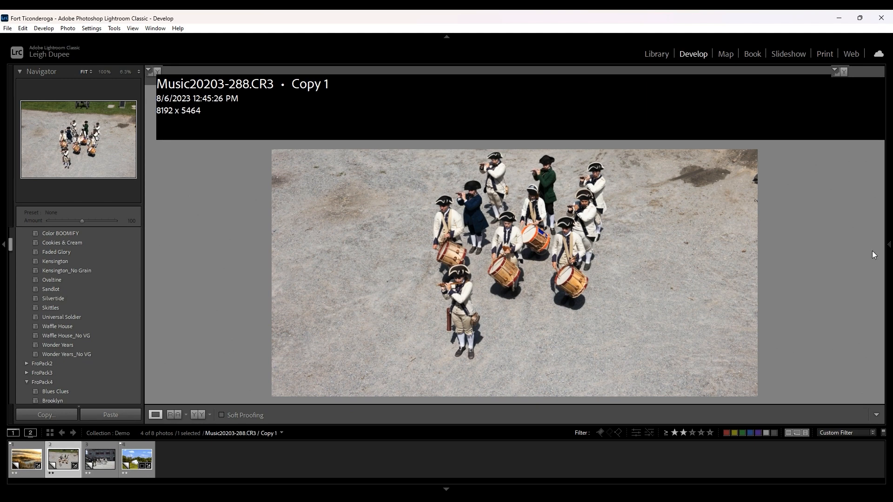
left_click(889, 246)
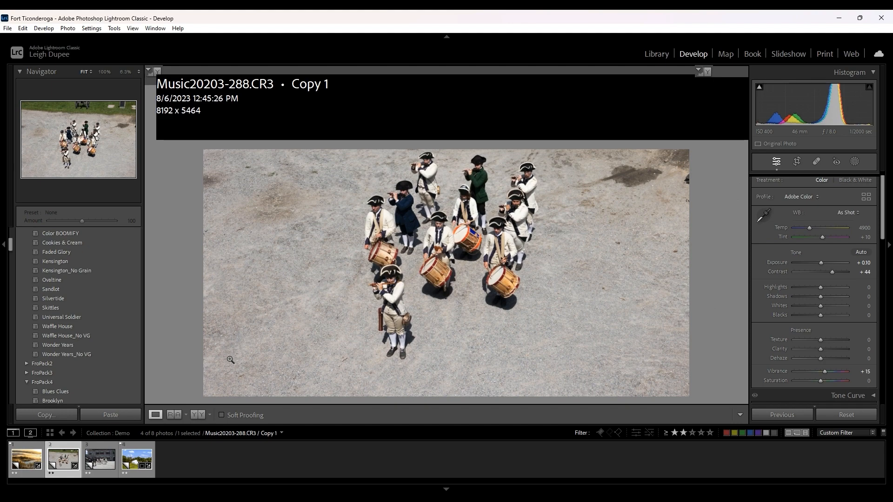
scroll(133, 320, "up", 5)
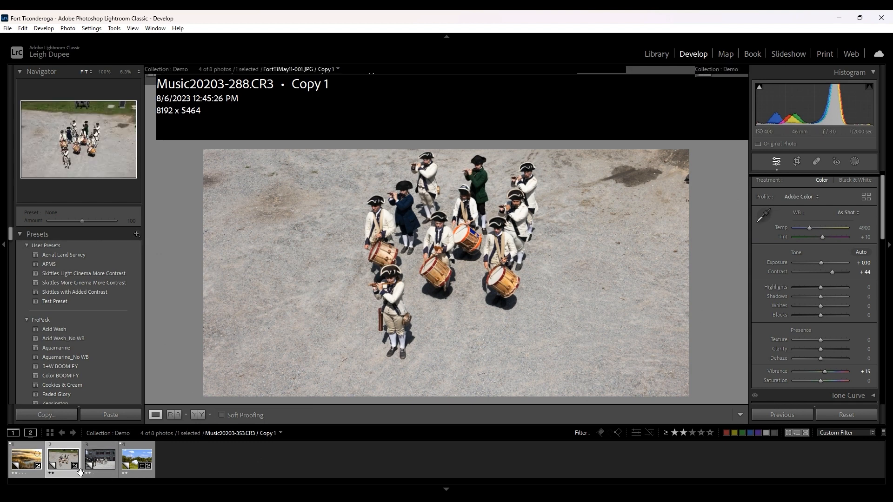
- Add the landscape photo to the selection, review the settings available for synchronizing with Color Grading unchecked, and cancel the synchronization
left_click(29, 466, "ctrl")
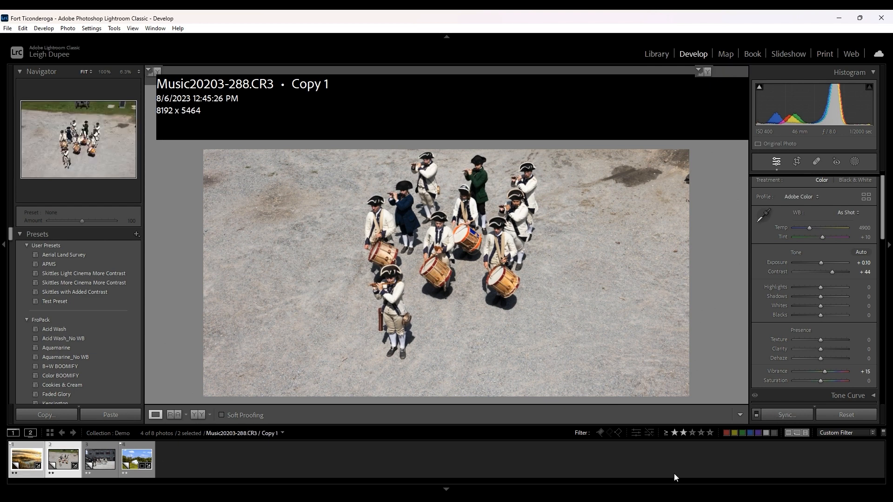
left_click(789, 418)
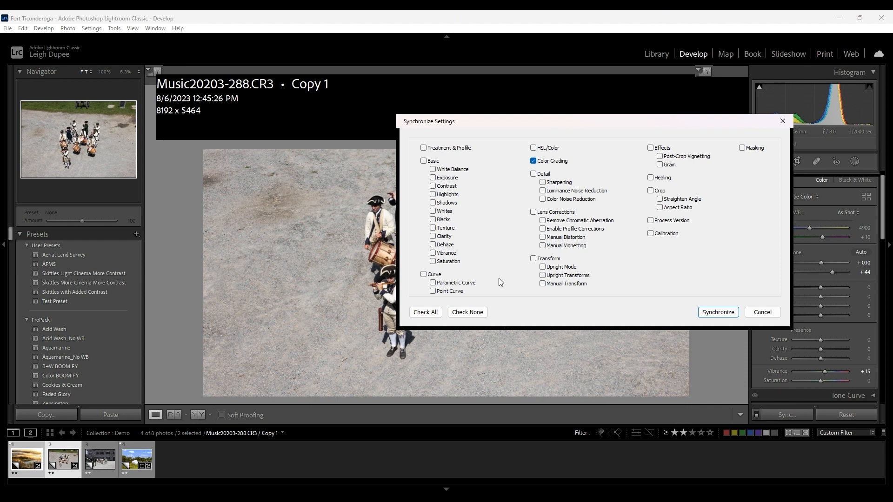
left_click(533, 162)
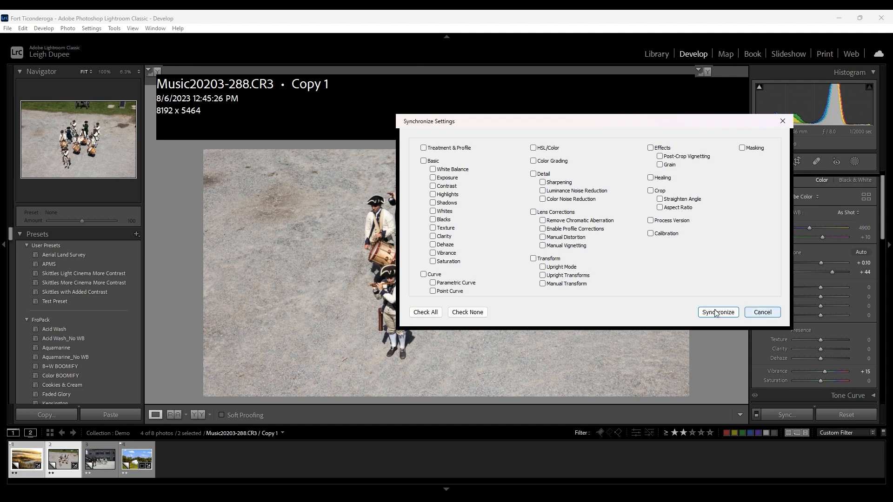
left_click(753, 318)
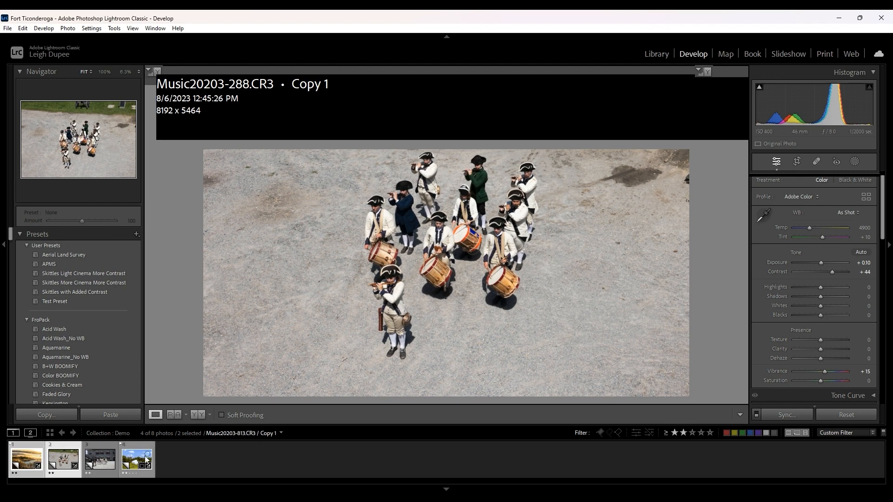
- Switch to the soldiers photo Music20203-353.CR3 and set its Contrast to +35 and Clarity to +30
left_click(110, 465)
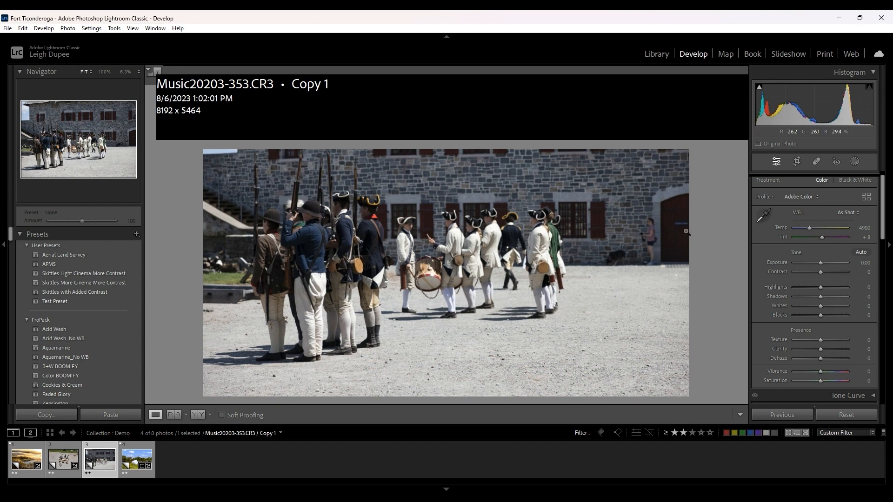
left_click(830, 271)
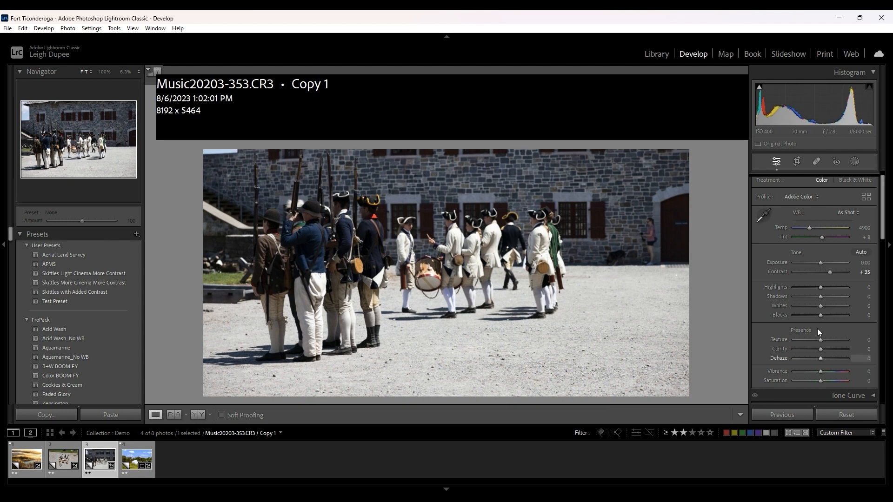
left_click_drag(826, 351, 829, 350)
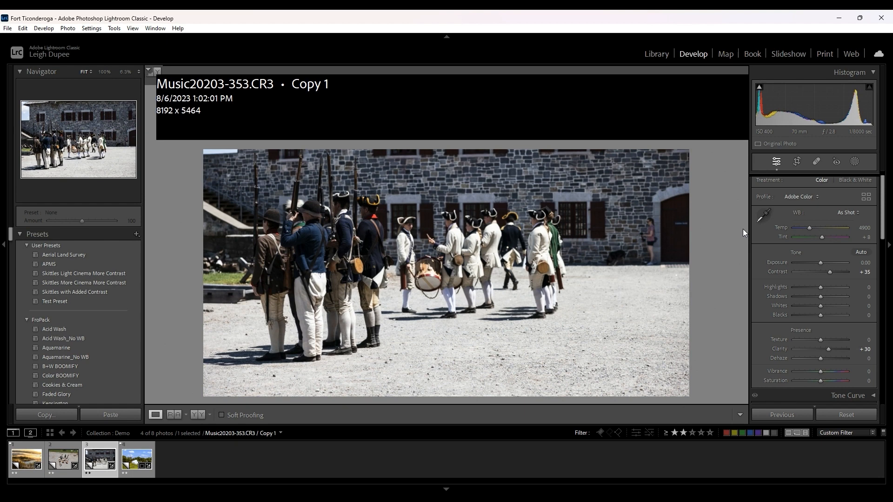
- Examine the Tone Curve, Color Grading and Lens Corrections settings of the soldiers photo
scroll(805, 264, "down", 4)
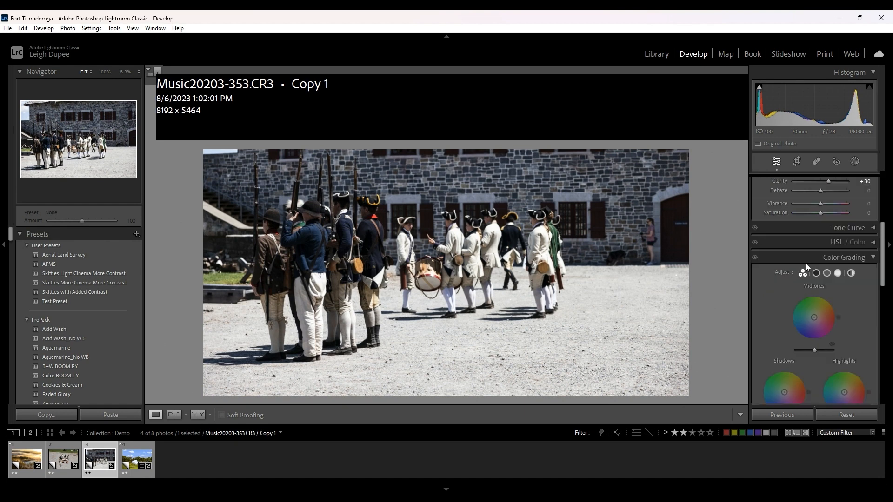
left_click(873, 230)
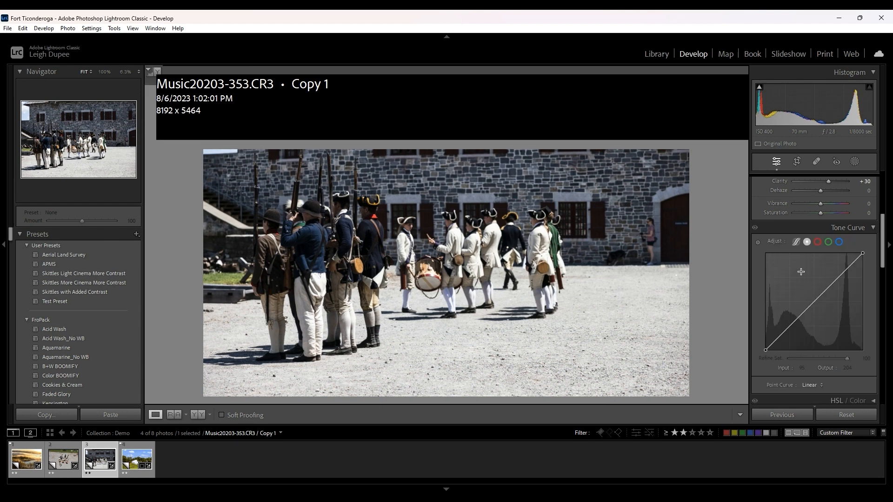
left_click(872, 229)
scroll(850, 247, "up", 5)
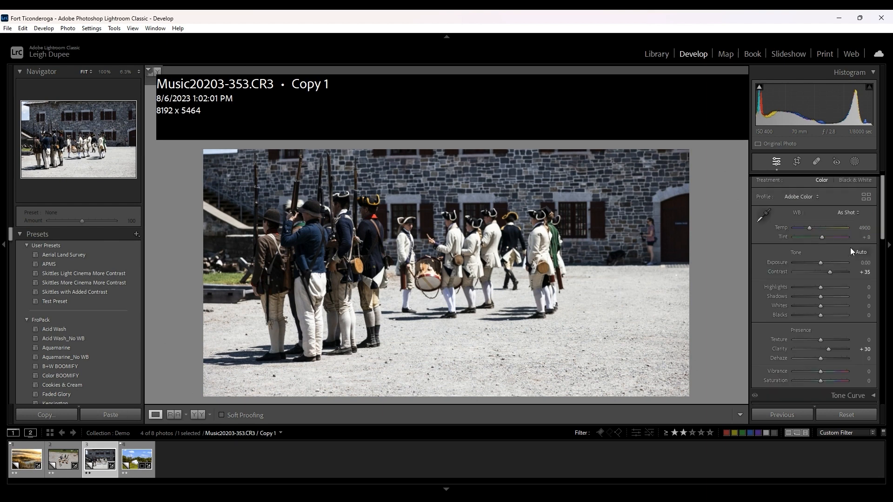
scroll(850, 252, "down", 2)
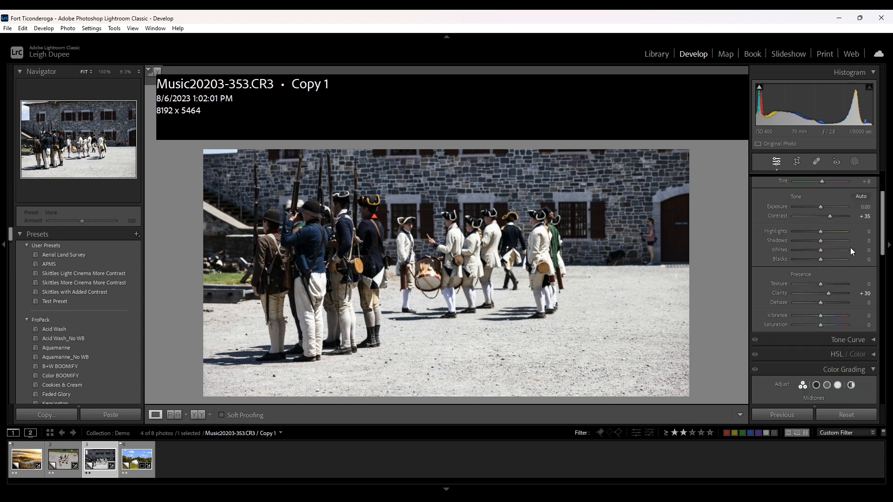
scroll(851, 251, "down", 10)
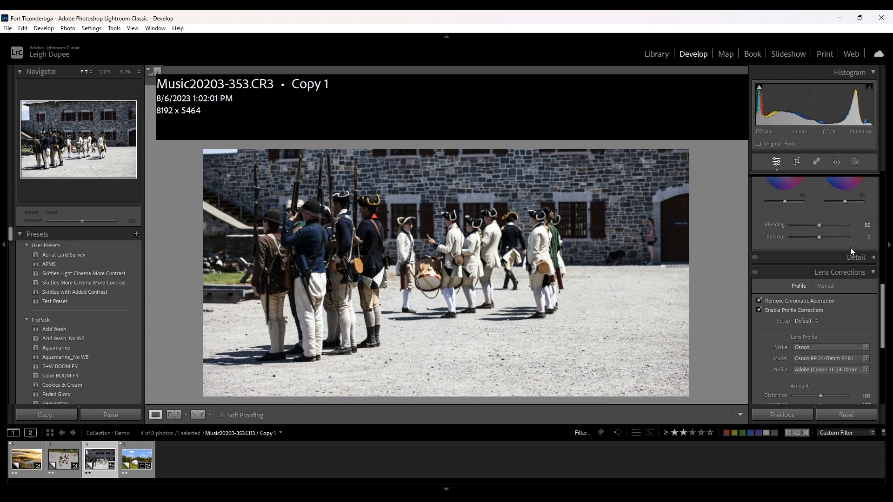
scroll(852, 251, "up", 10)
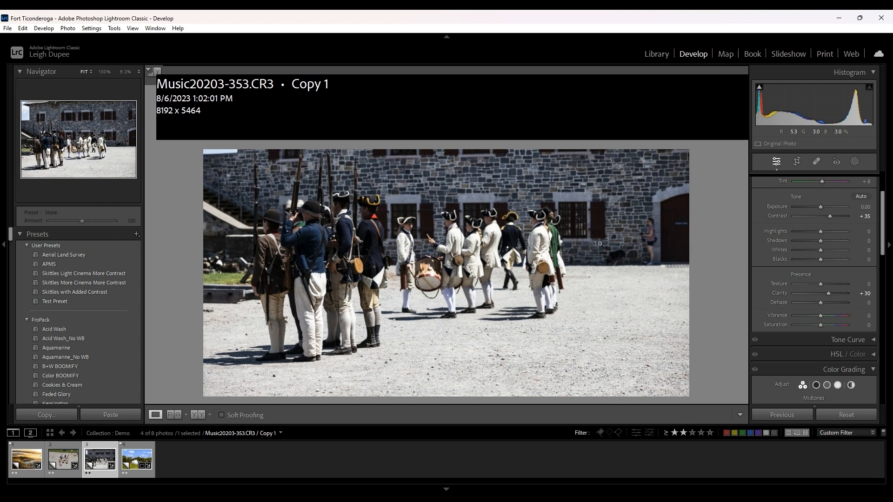
- Compare the soldiers photo with its Basic adjustments turned off and on
scroll(774, 217, "up", 3)
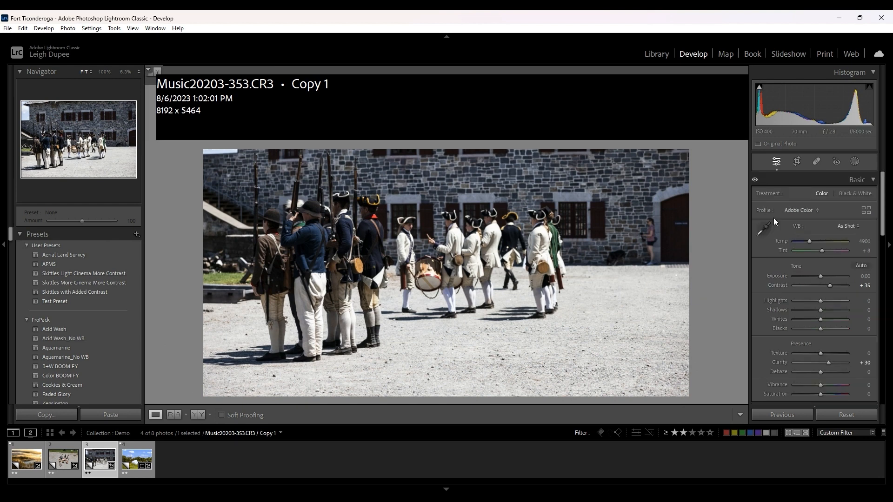
left_click(755, 180)
left_click(754, 181)
- Switch to the cannon photo Music20203-813.CR3 and reset all of its develop adjustments
left_click(141, 461)
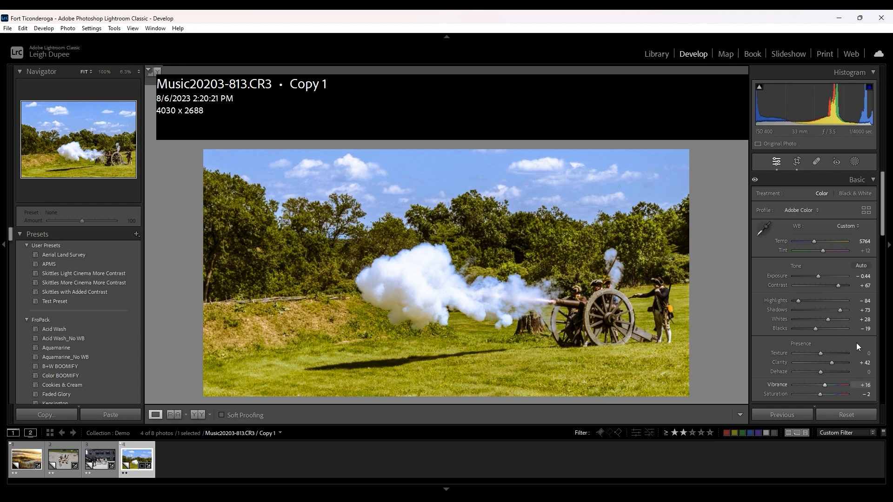
left_click(840, 412)
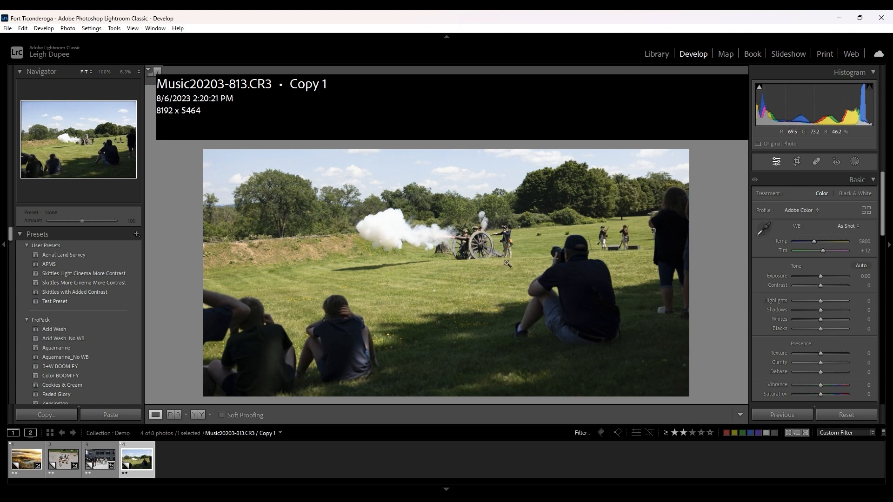
- Crop the cannon photo to about 3677 x 1986 around the cannon, its crew and the smoke, leaving out the foreground spectators
key("r")
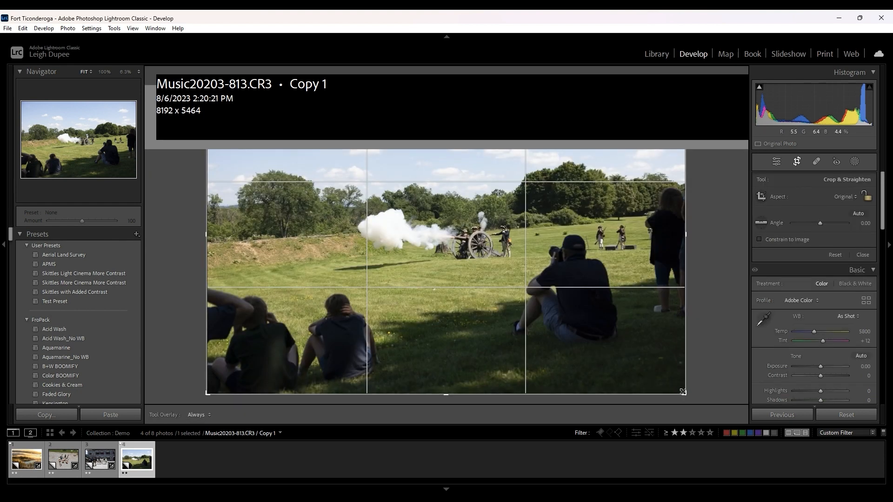
left_click_drag(683, 392, 617, 331)
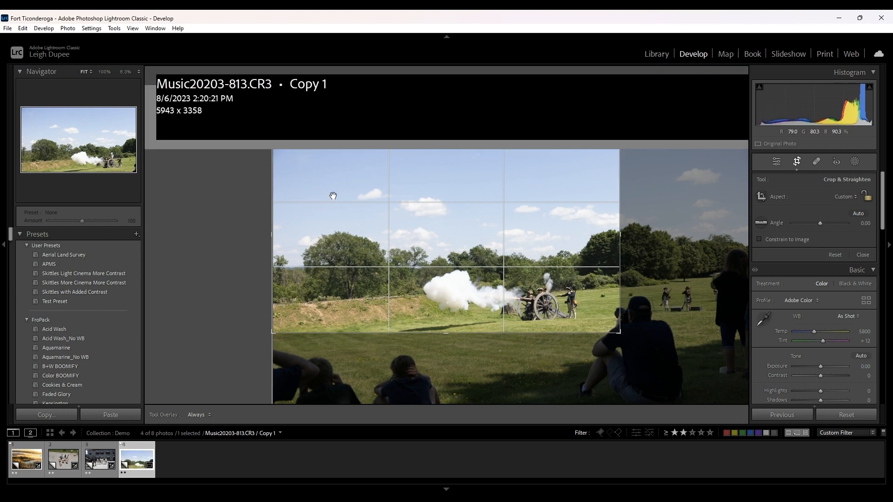
left_click_drag(272, 140, 339, 176)
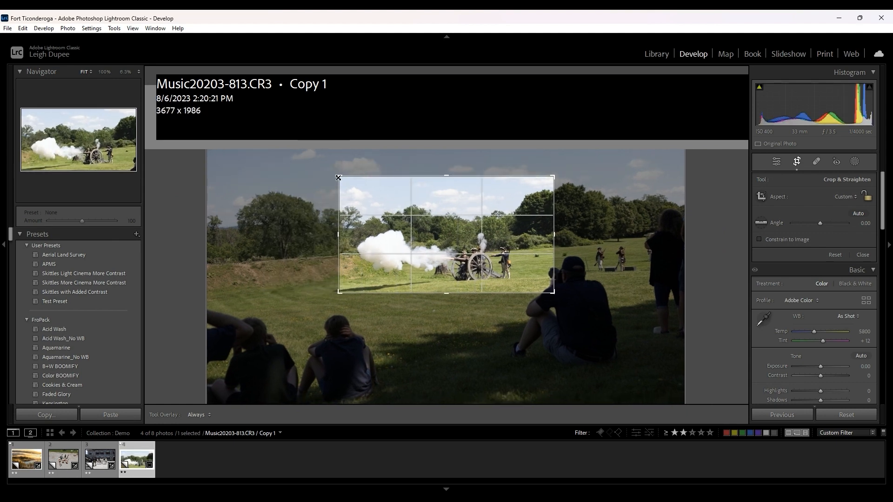
key("Return")
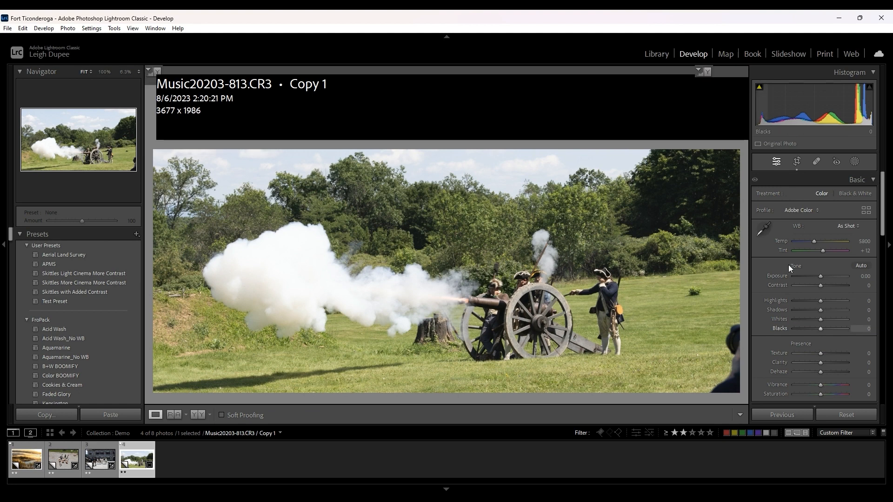
- Try Dehaze at +100 on the cropped cannon photo and compare it with the Basic adjustments off and on
scroll(821, 375, "up", 5)
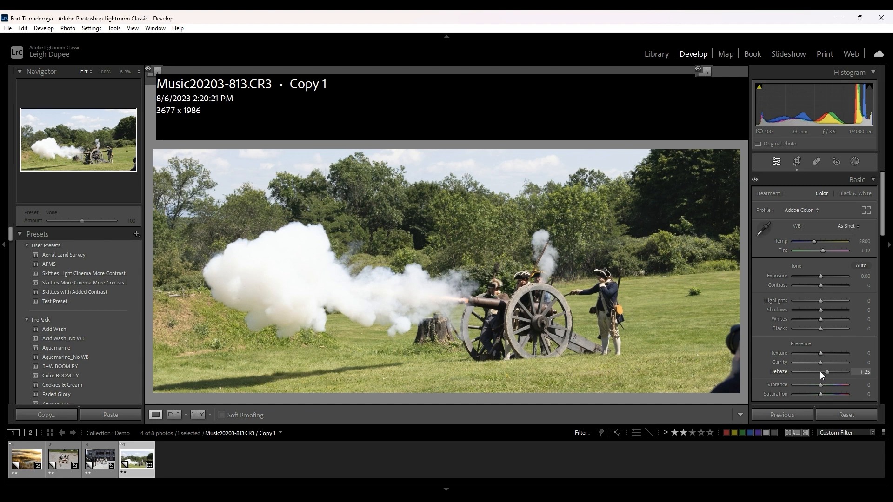
left_click_drag(819, 373, 852, 371)
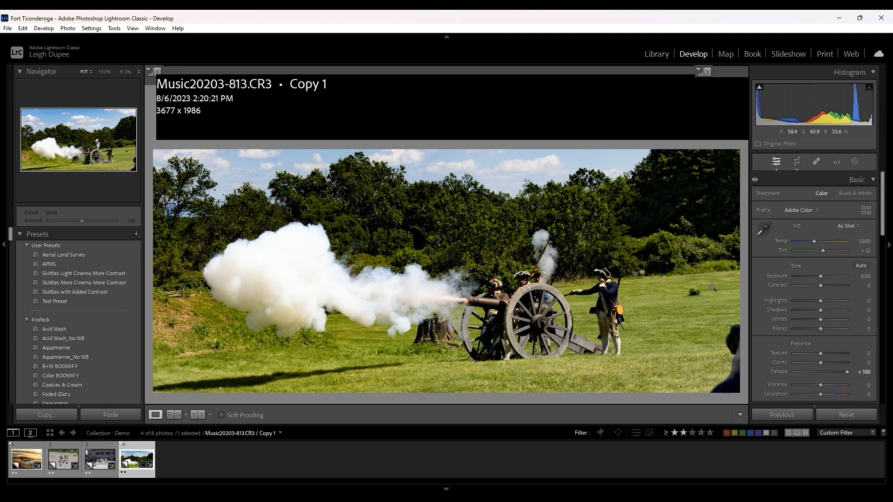
left_click(755, 181)
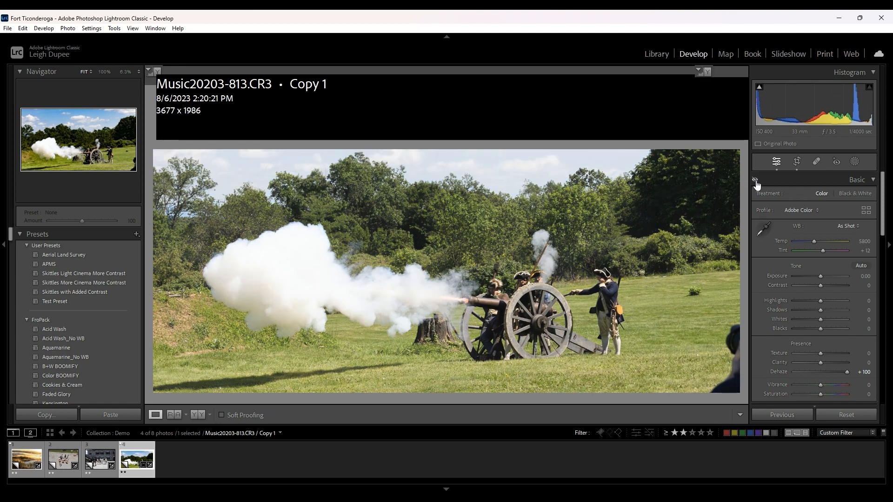
left_click(756, 181)
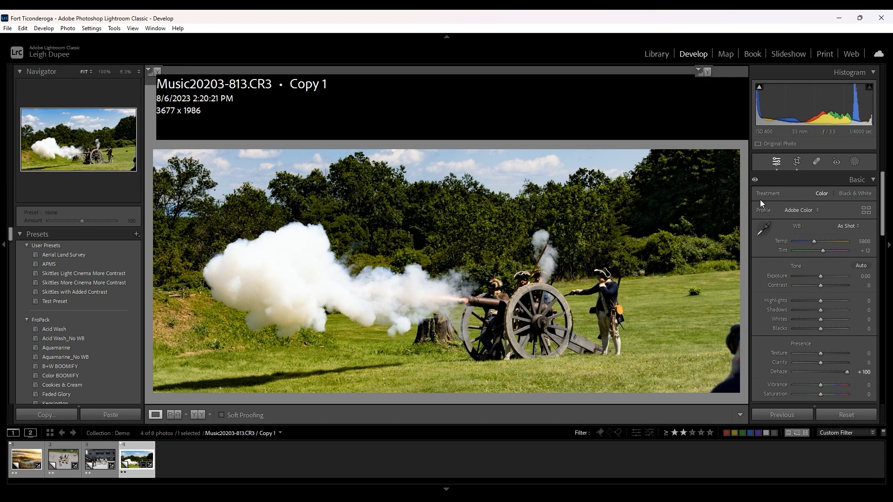
left_click(755, 181)
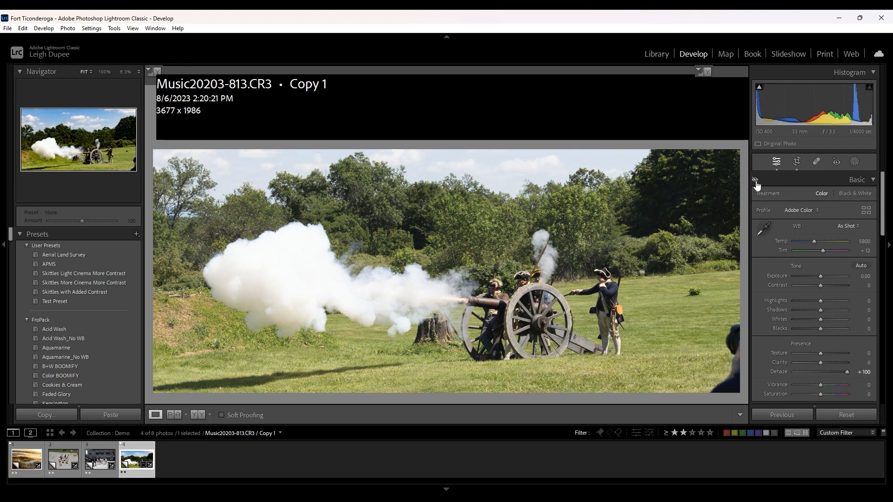
left_click(755, 181)
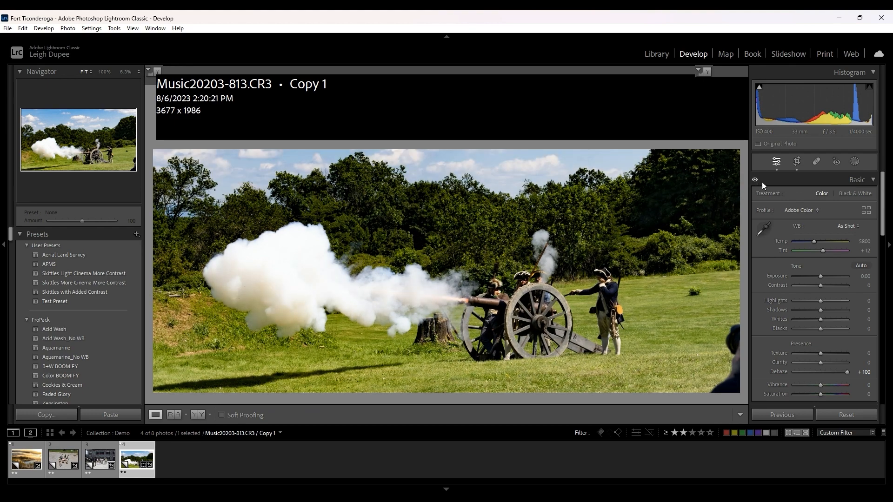
- Set the cannon photo's Dehaze to +56
left_click(834, 371)
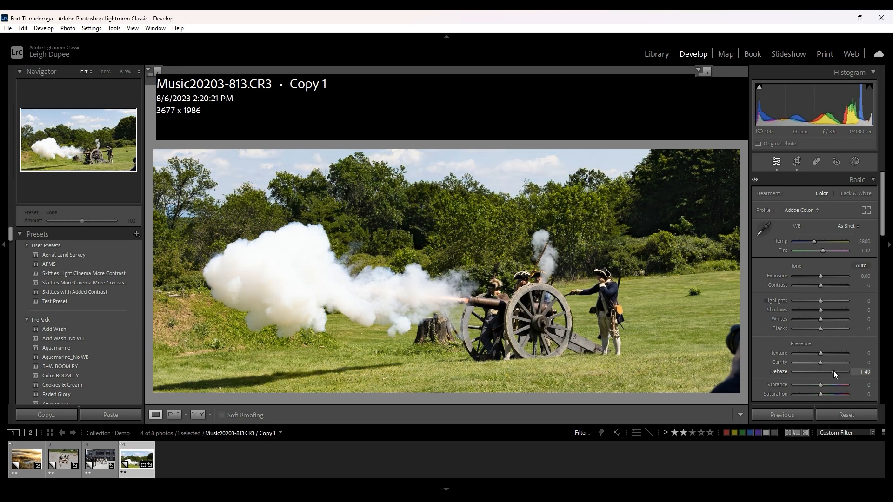
left_click_drag(833, 372, 836, 372)
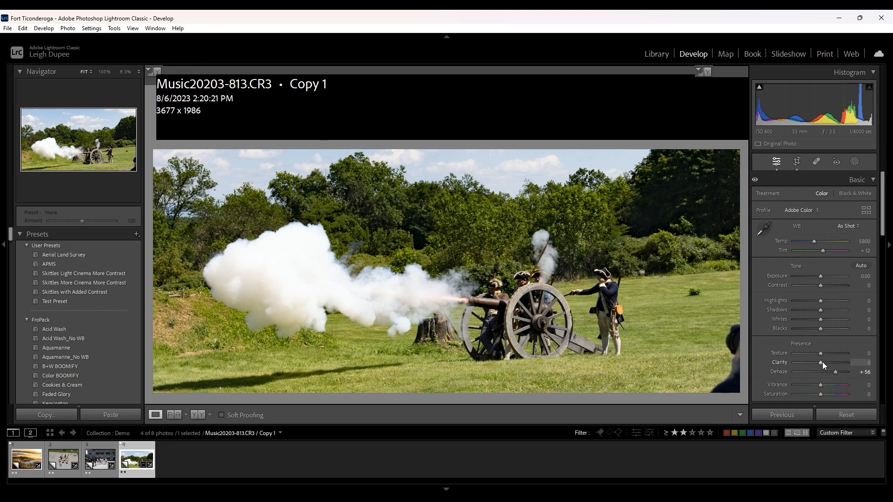
- Try Clarity at +100, compare the photo with the Basic adjustments off and on, and reset Clarity
left_click_drag(821, 362, 852, 361)
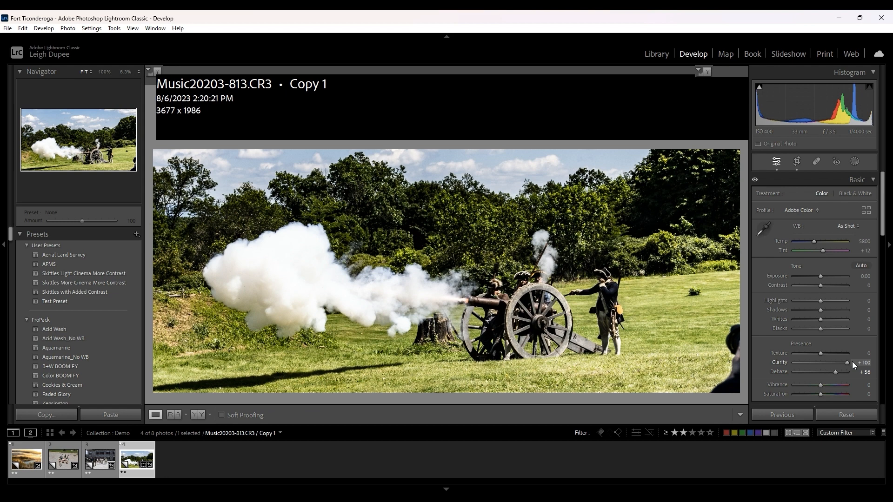
left_click(756, 181)
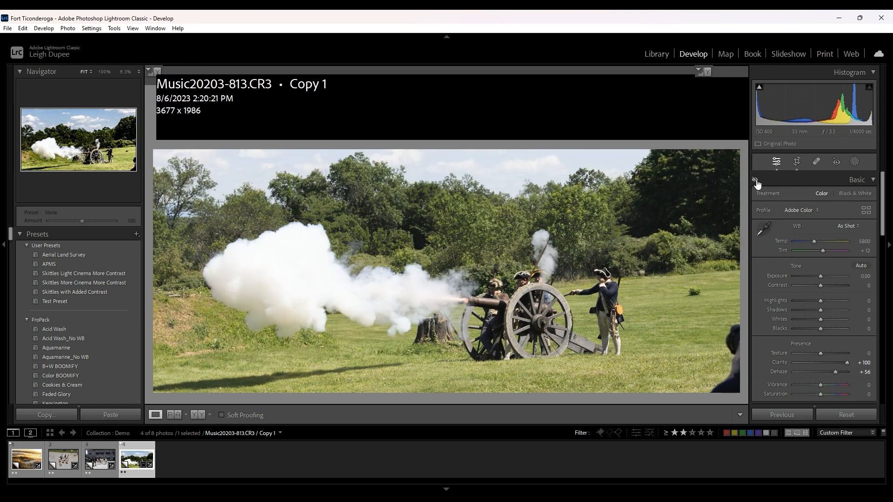
left_click(756, 181)
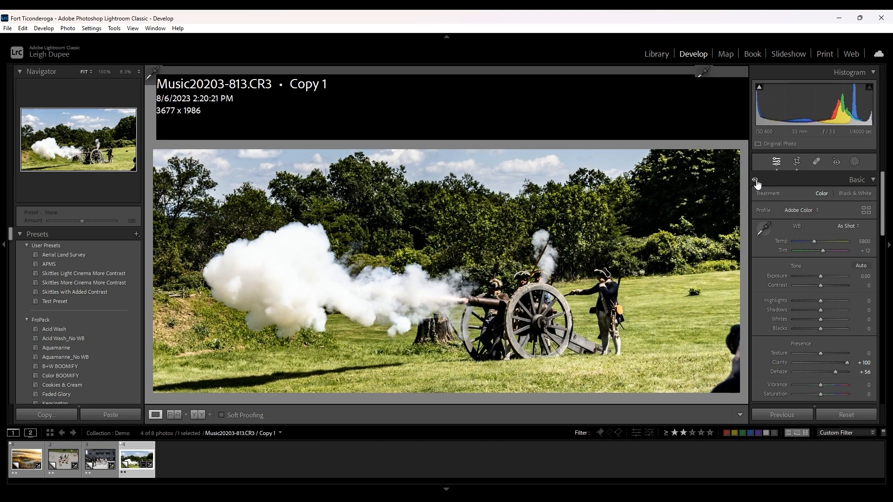
double_click(783, 362)
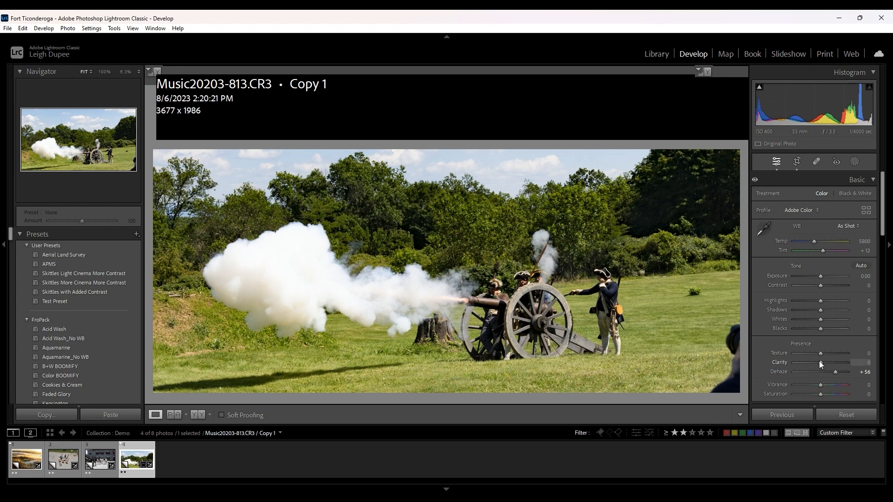
- Set the cannon photo's Clarity to +10 and inspect the smoke and cannon muzzle at 100% zoom
key("Up")
key("Up")
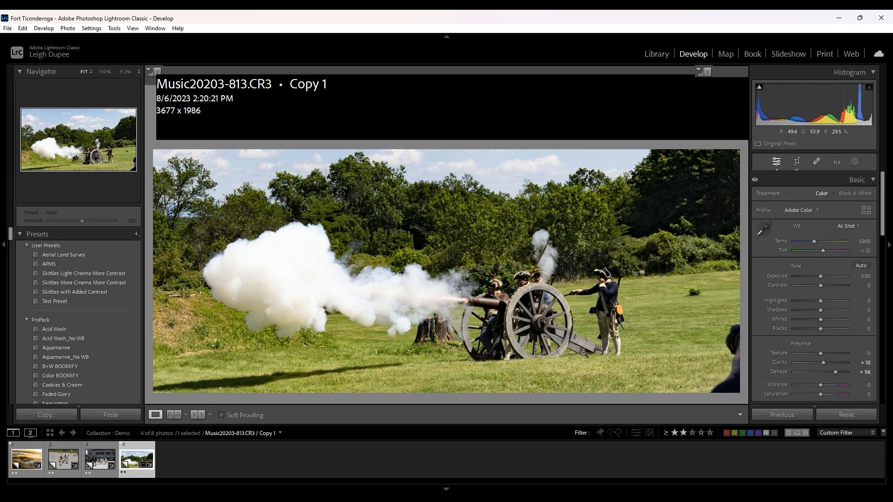
left_click(458, 302)
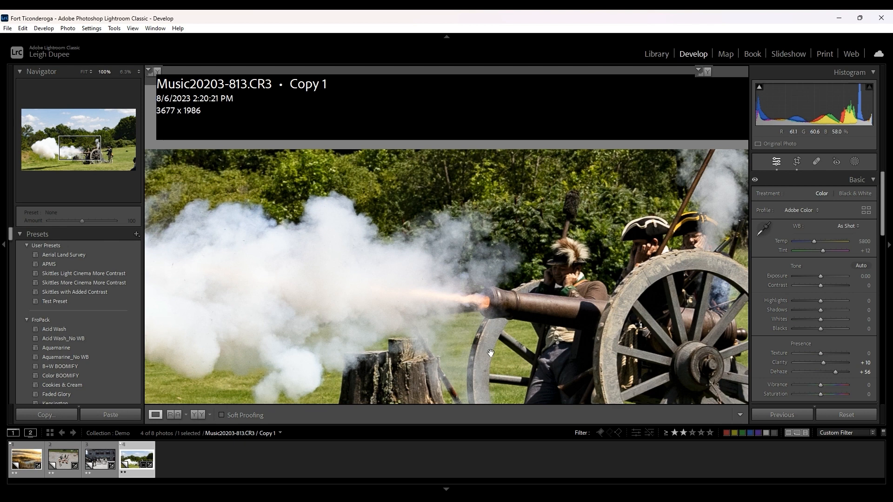
left_click_drag(411, 327, 432, 327)
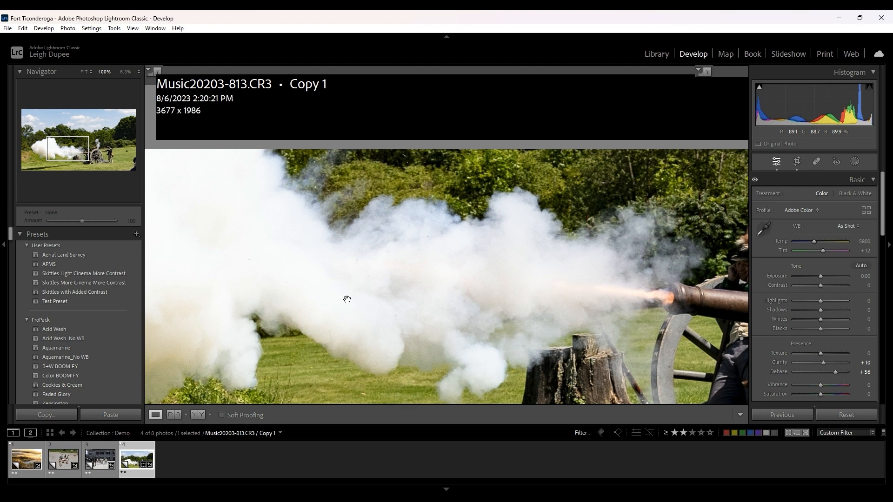
left_click_drag(667, 315, 496, 292)
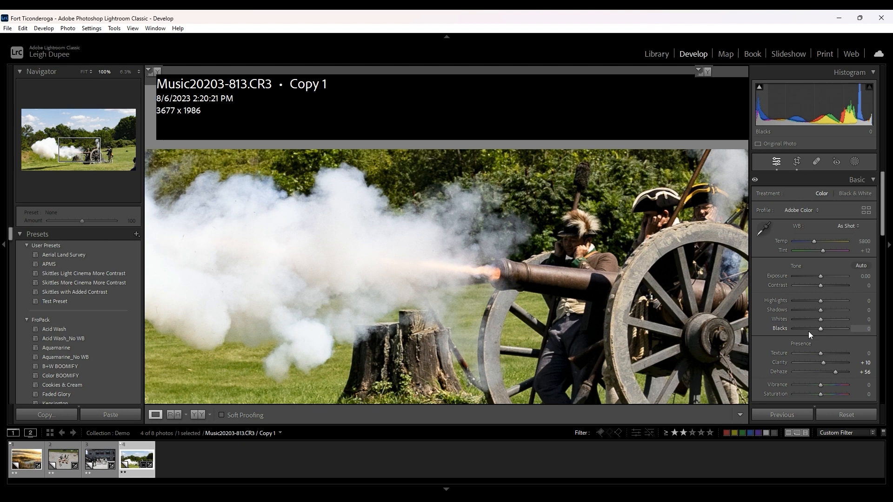
- Set the Blacks to +95 with the help of the clipping preview, the Whites to +42 and the Contrast to +28
key("alt")
left_click(821, 329, "alt")
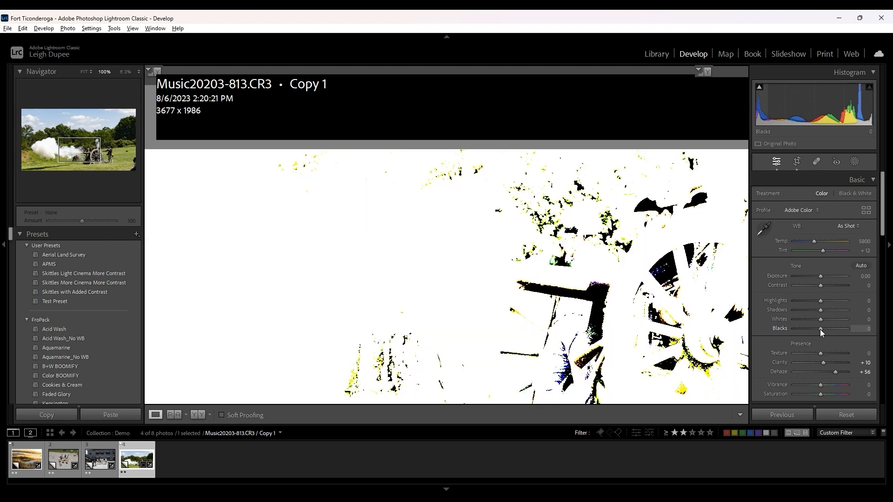
mouse_move(821, 329)
left_mouse_down()
mouse_move(845, 329)
mouse_move(822, 320)
mouse_move(833, 320)
left_mouse_up()
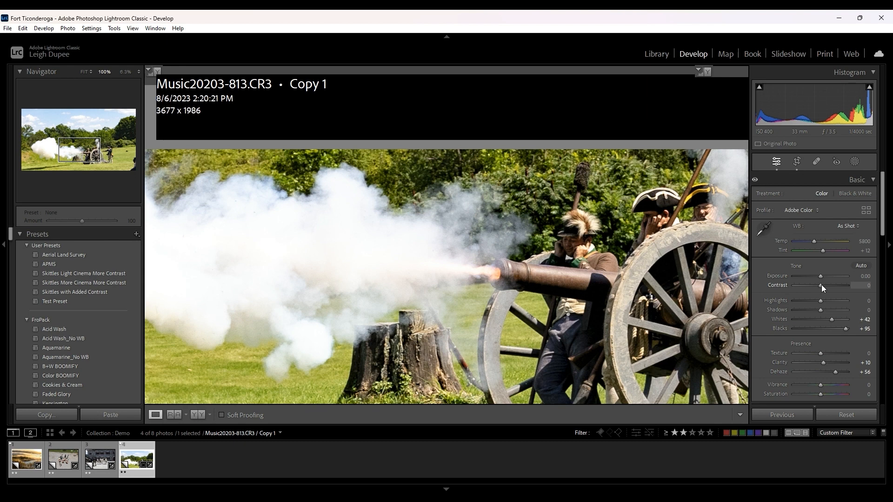
left_click_drag(821, 285, 829, 286)
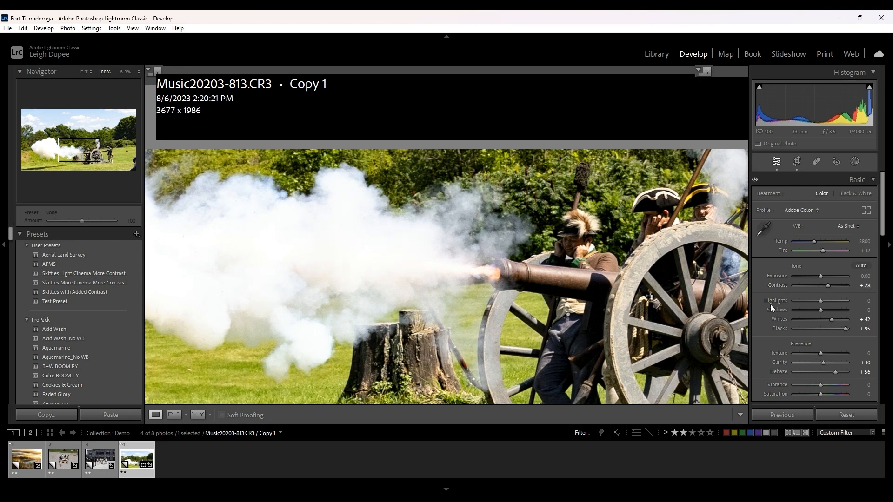
- Try Saturation at +100 on the cannon photo and reset it
scroll(770, 304, "down", 2)
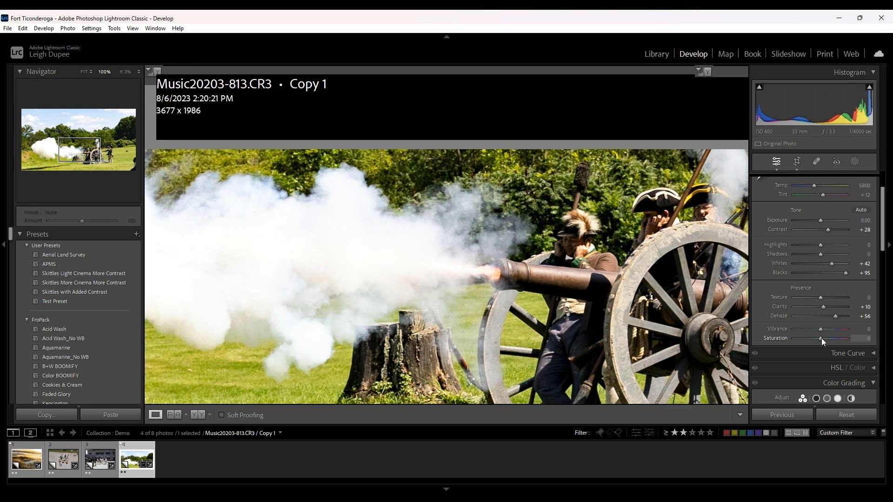
left_click_drag(822, 338, 833, 339)
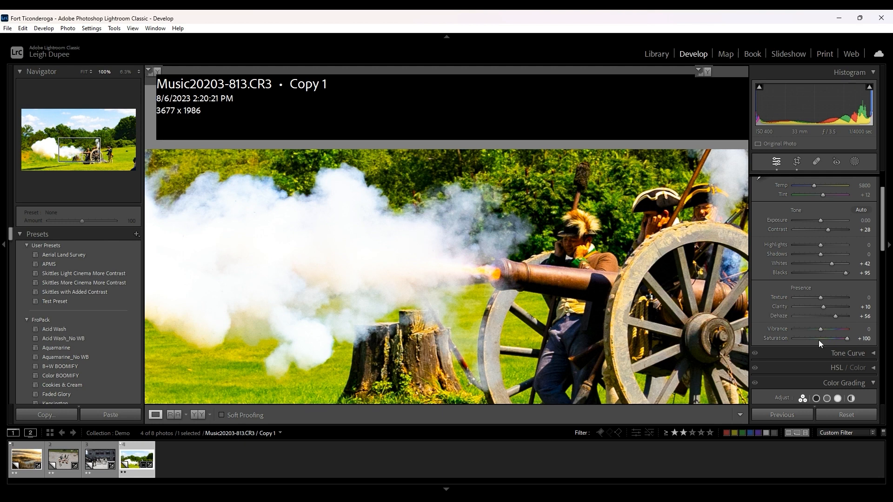
double_click(778, 336)
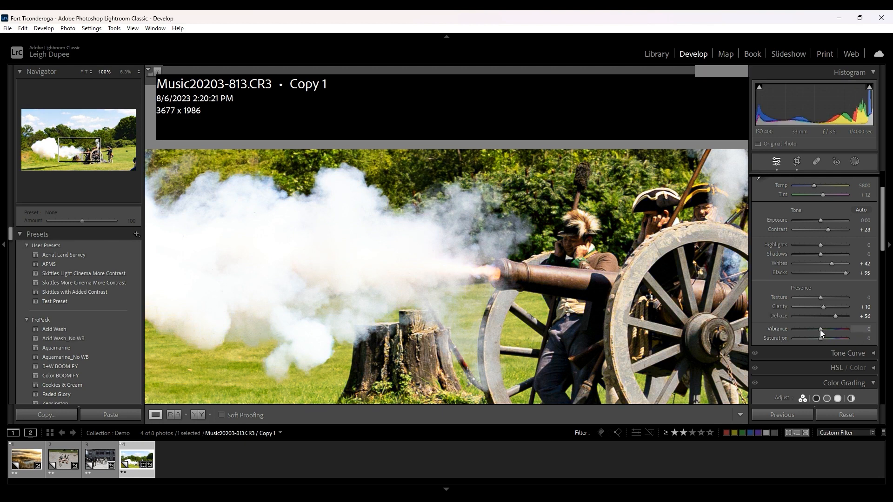
- Try Vibrance at +100, settle on a Vibrance of +28 and reduce the Saturation to -15
left_click_drag(821, 329, 848, 328)
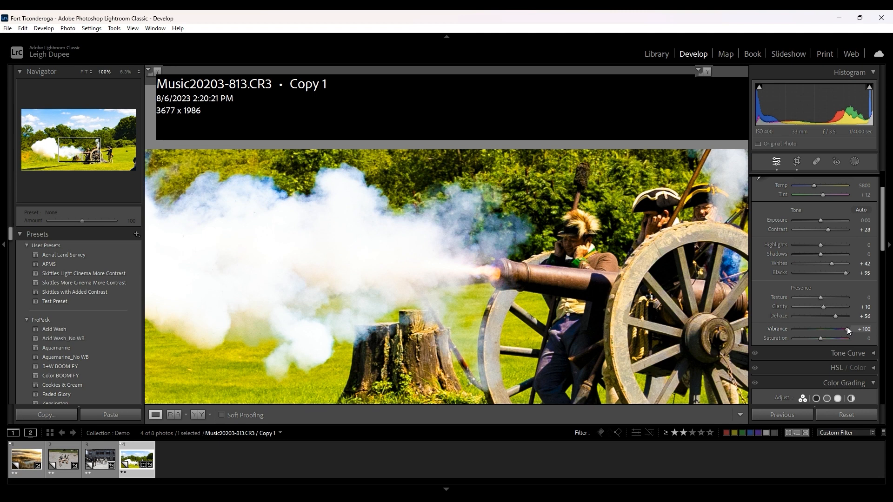
left_click_drag(847, 328, 828, 329)
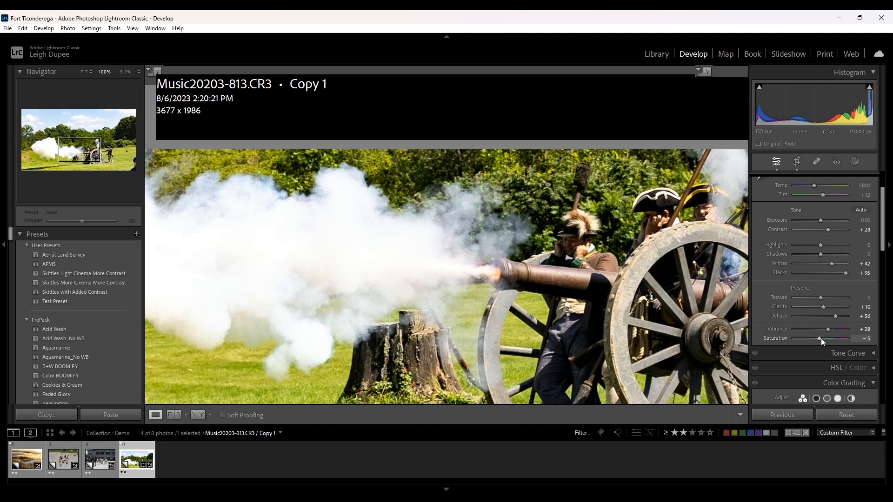
key("Down")
key("Down")
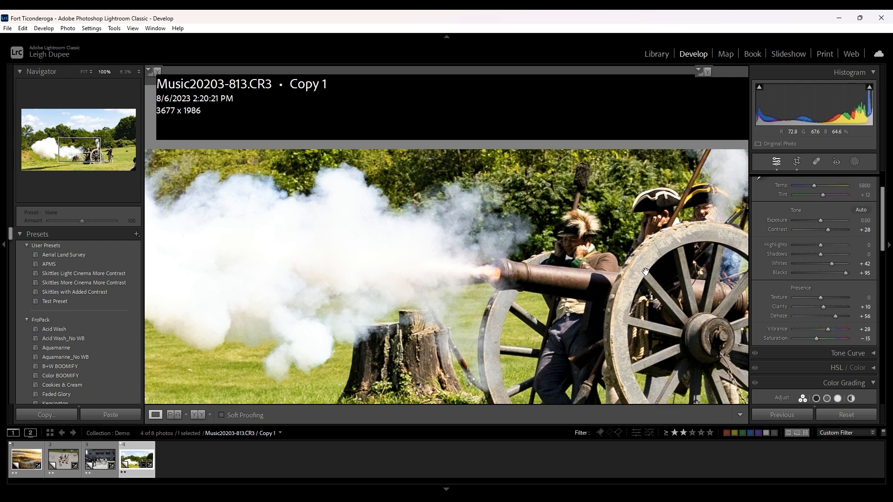
- Compare the whole cannon photo with its Basic adjustments turned off and on
left_click(458, 280)
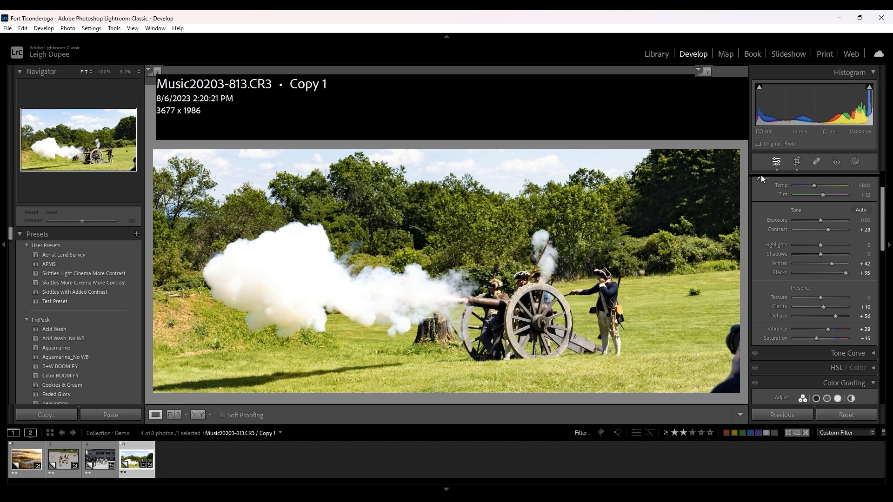
scroll(764, 208, "up", 2)
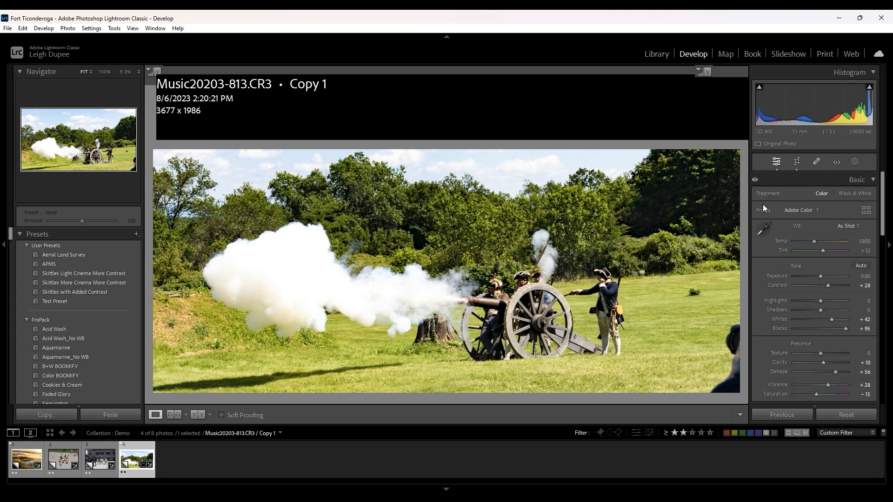
left_click(755, 181)
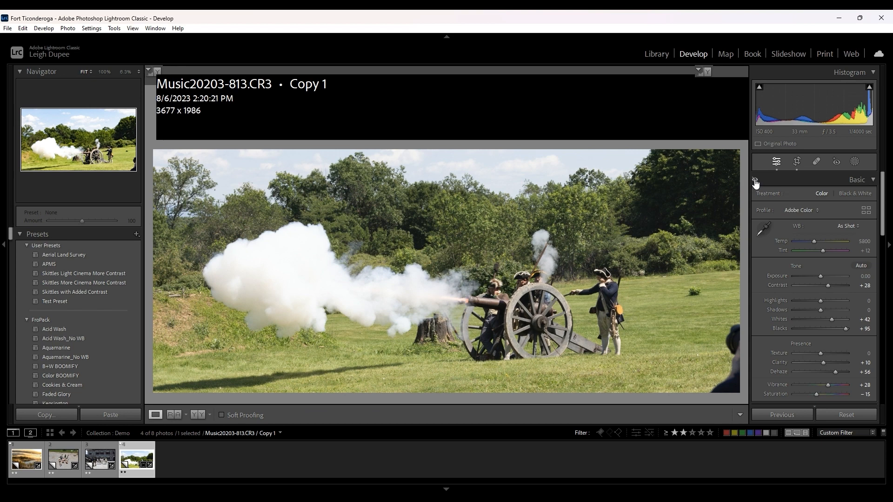
left_click(755, 180)
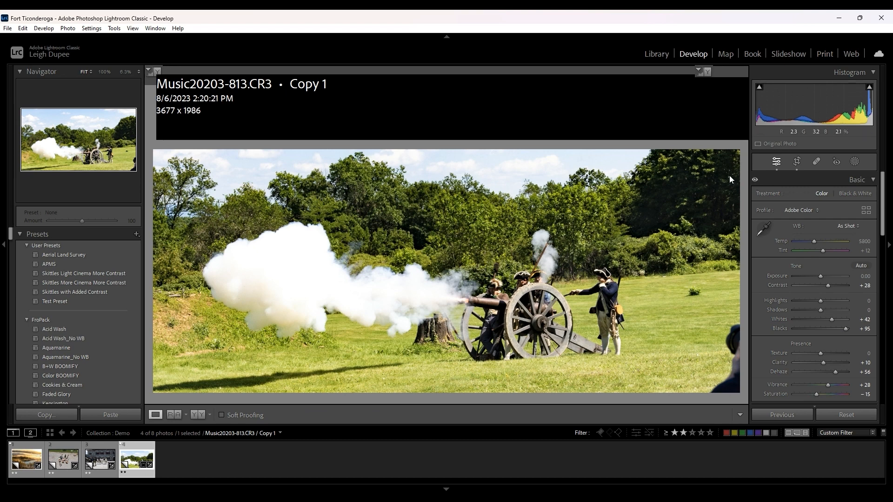
- Create an AI Background mask on the cannon photo and invert its selection
left_click(855, 161)
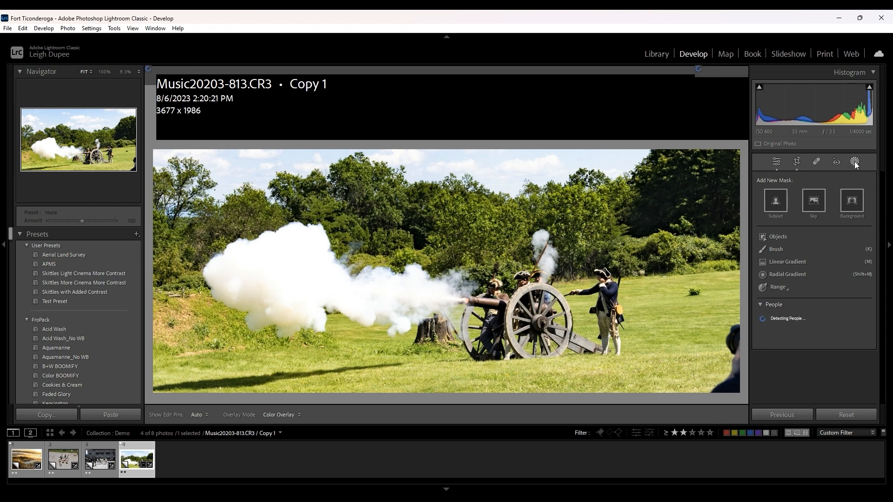
left_click(853, 201)
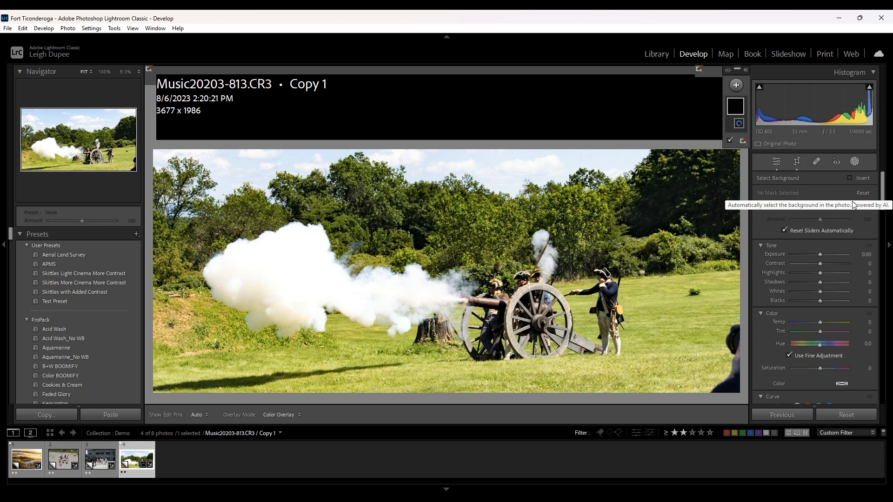
left_click(854, 205)
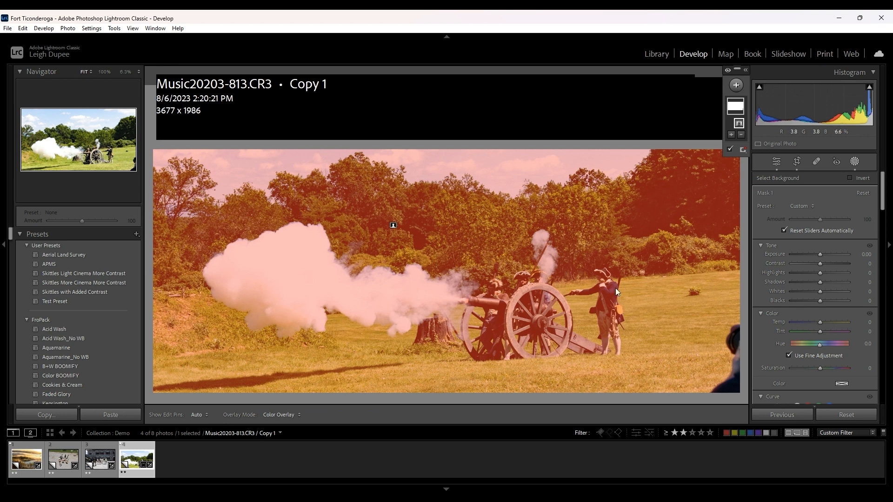
left_click(852, 178)
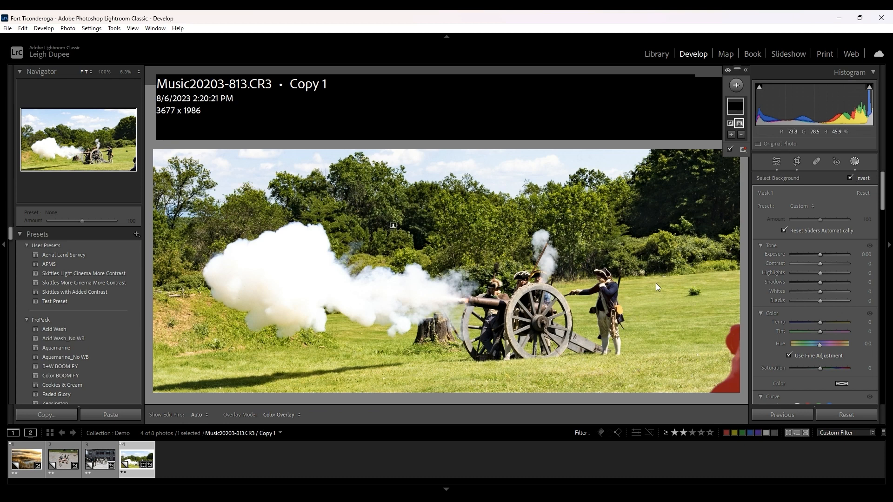